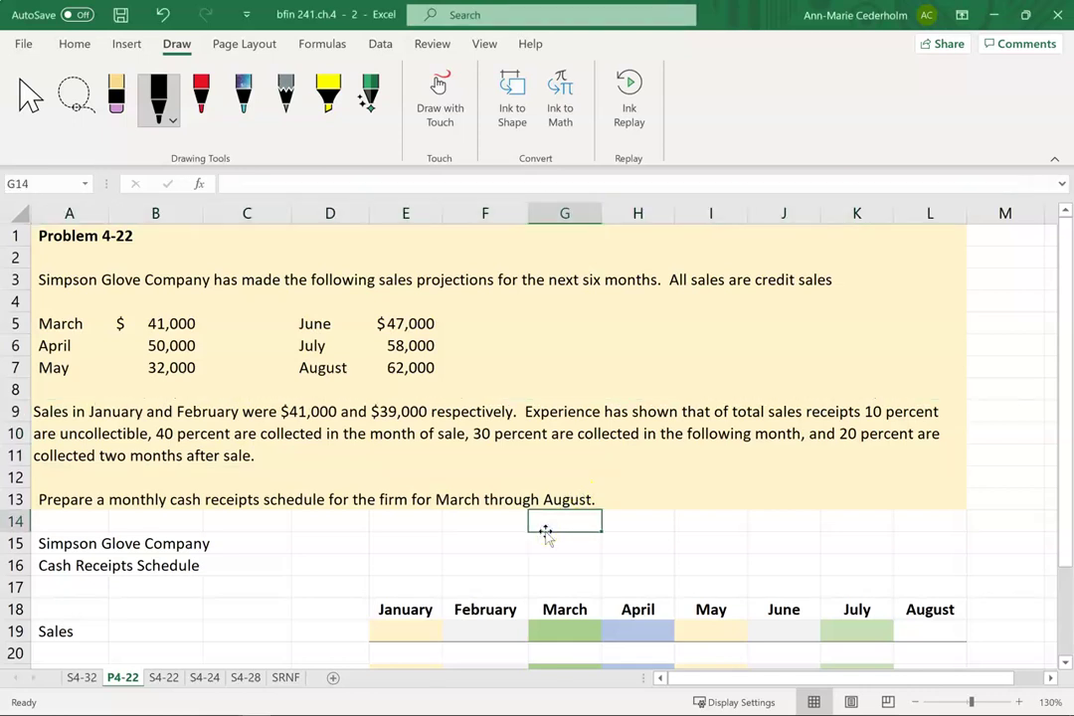
Step: Link the March sales cell G19 of the cash receipts schedule to the March projection in B5
{"action": "left_click", "coordinate": [78, 563]}
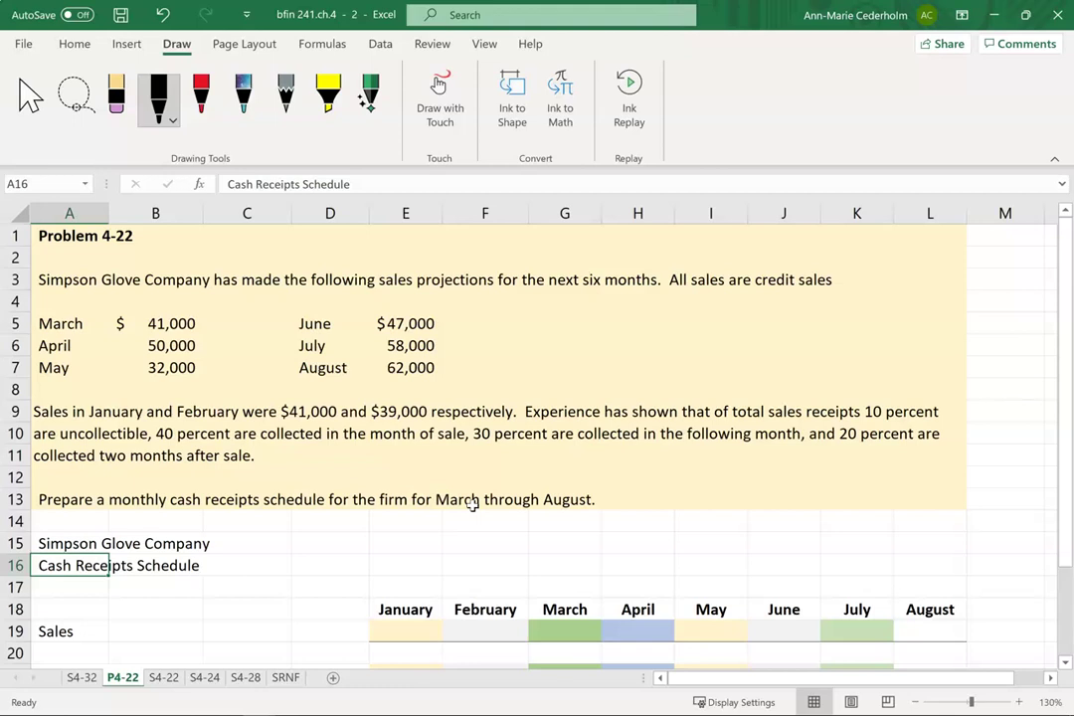
{"action": "left_click", "coordinate": [238, 323]}
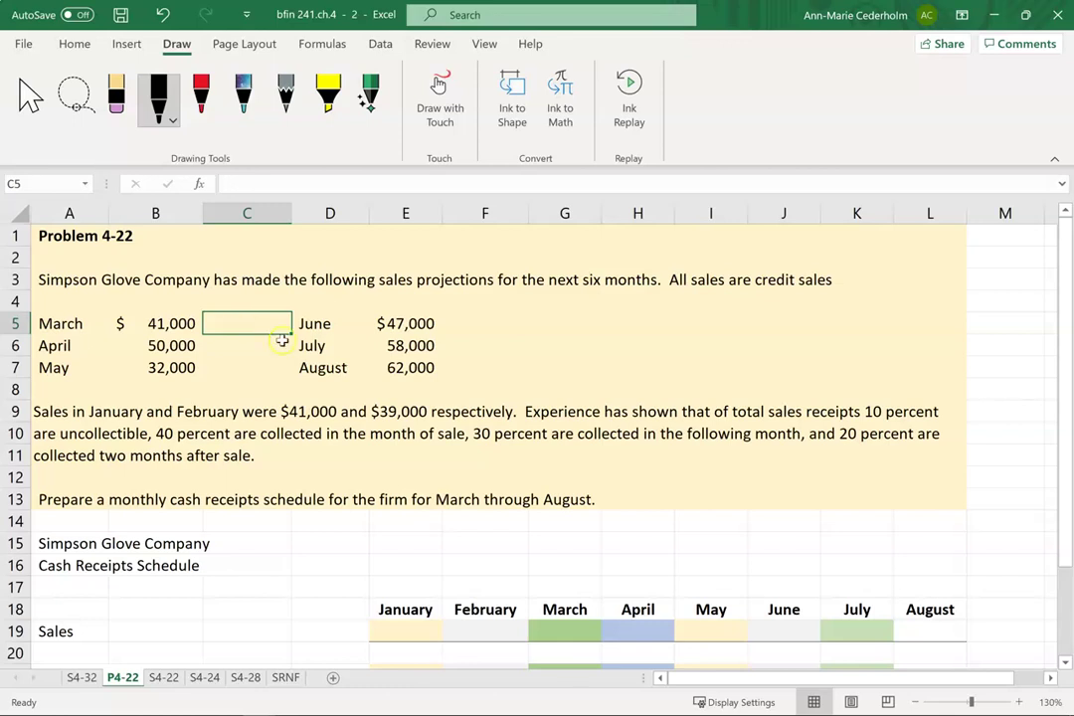
{"action": "scroll", "coordinate": [305, 326], "scroll_direction": "down", "scroll_amount": 1}
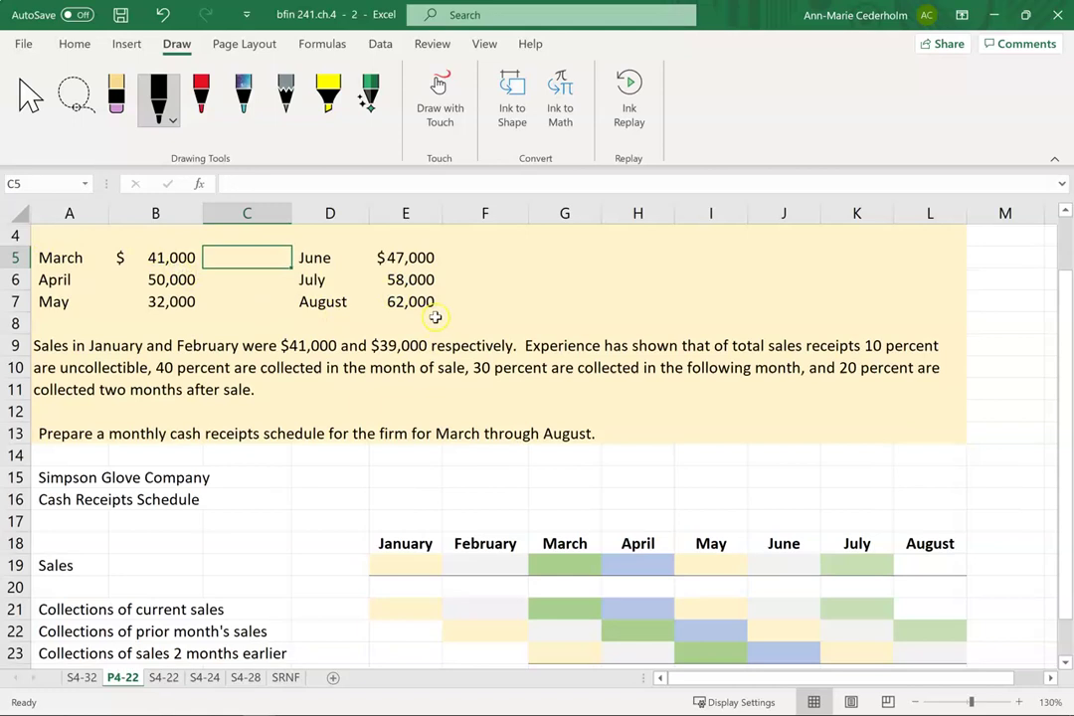
{"action": "left_click", "coordinate": [100, 569]}
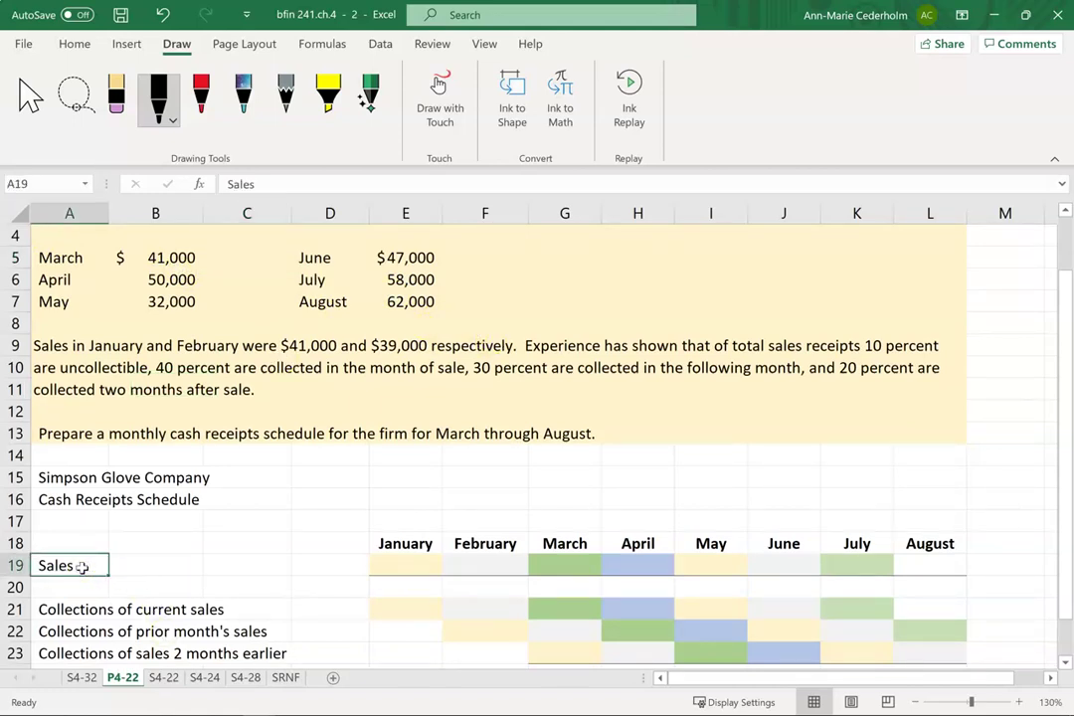
{"action": "left_click", "coordinate": [592, 566]}
{"action": "type", "text": "="}
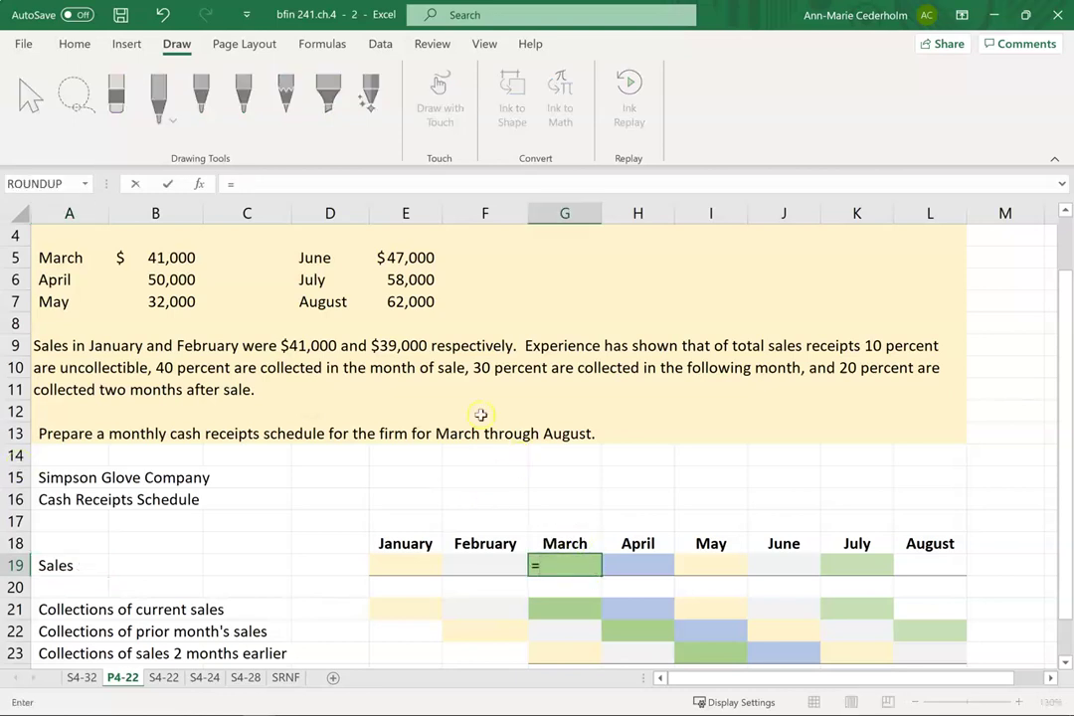
{"action": "left_click", "coordinate": [174, 257]}
{"action": "key", "text": "Return"}
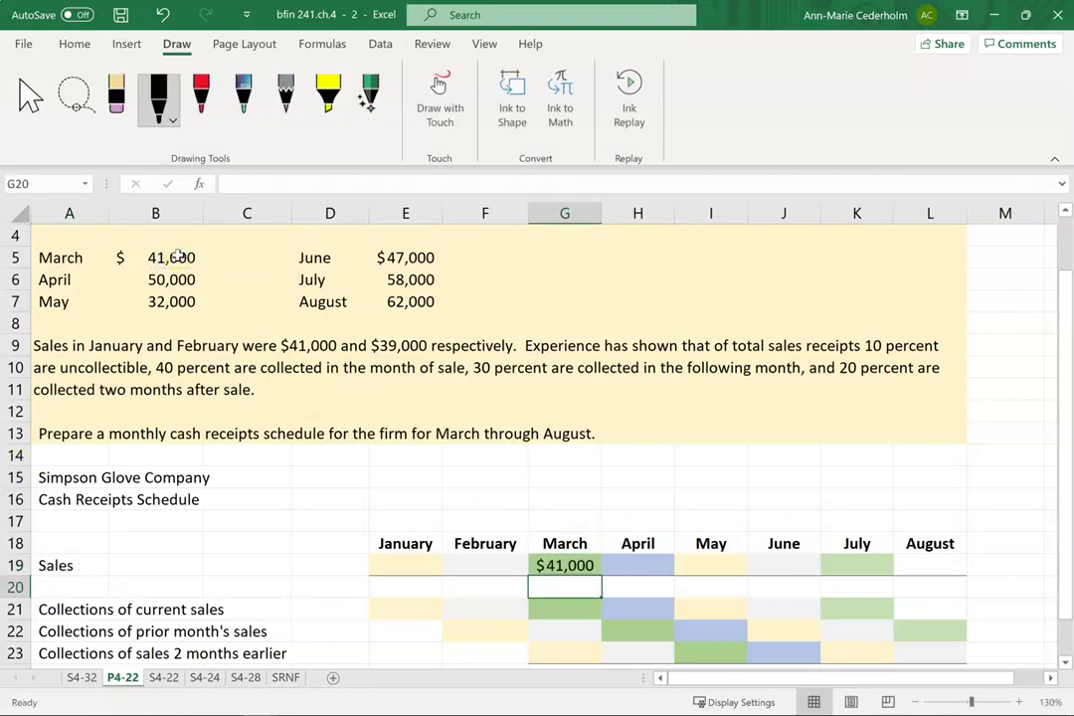
Step: Link the April and May sales cells H19 and I19 to the projections in B6 and B7
{"action": "left_click", "coordinate": [639, 559]}
{"action": "type", "text": "="}
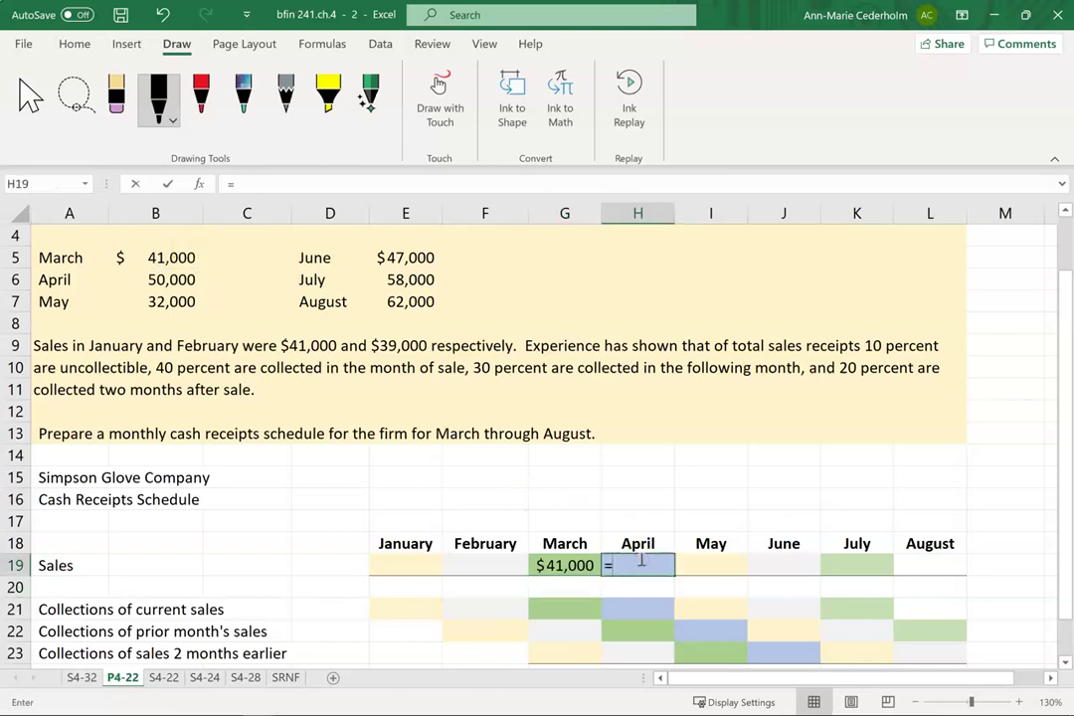
{"action": "left_click", "coordinate": [154, 279]}
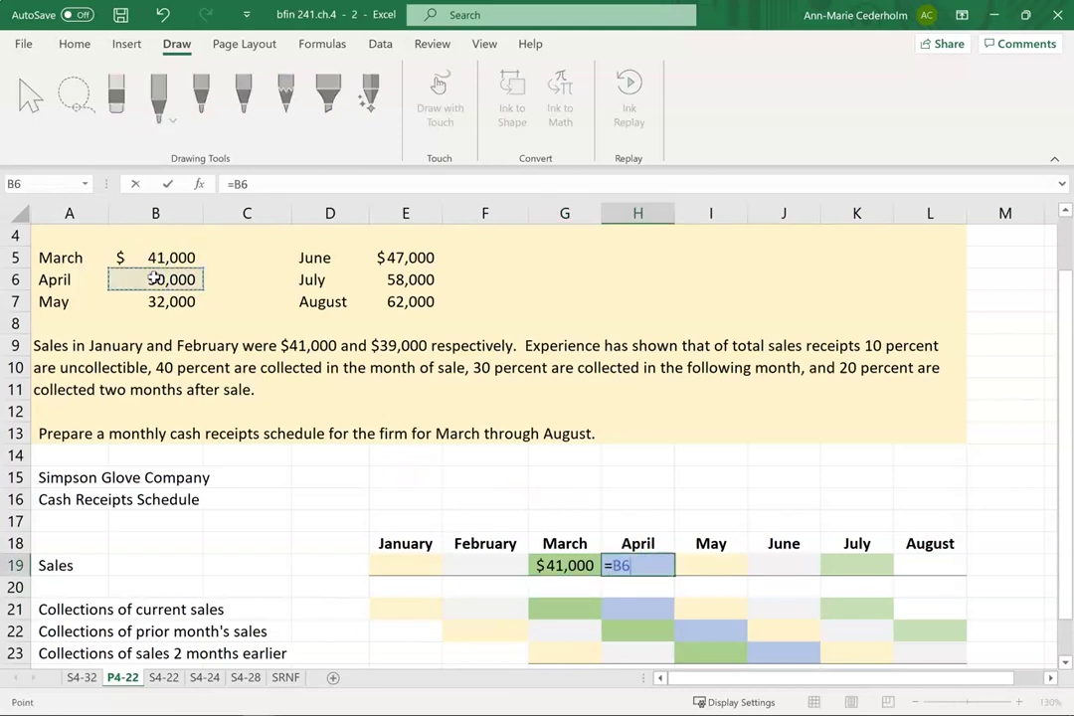
{"action": "key", "text": "ctrl+Return"}
{"action": "key", "text": "Right"}
{"action": "type", "text": "="}
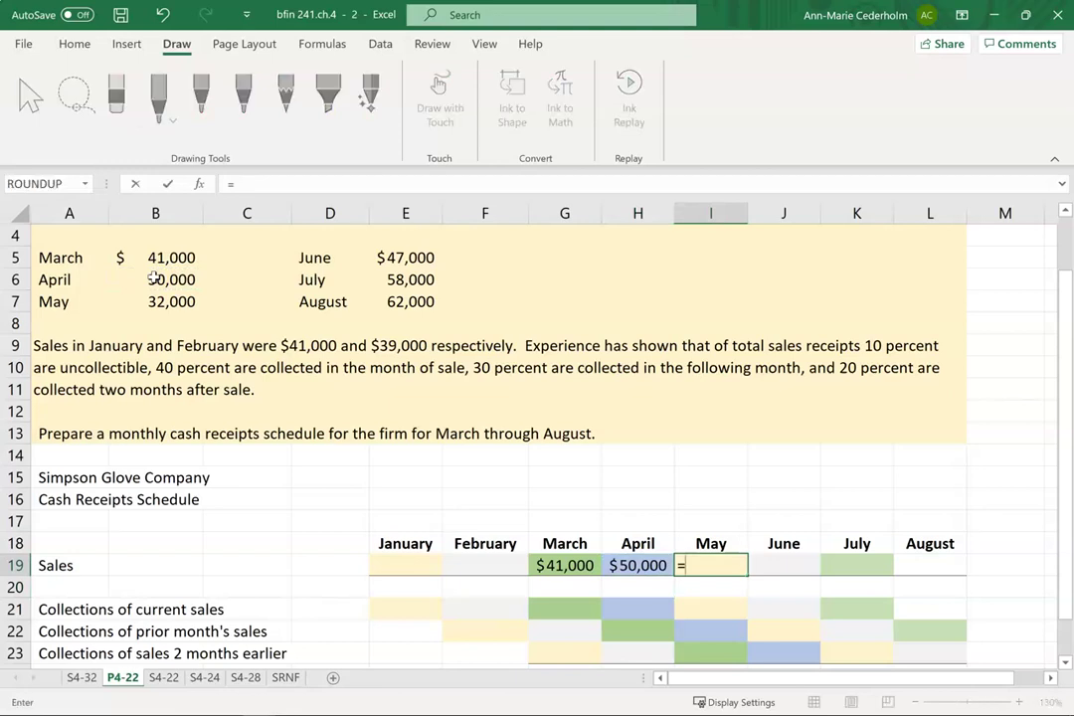
{"action": "left_click", "coordinate": [170, 300]}
{"action": "key", "text": "Return"}
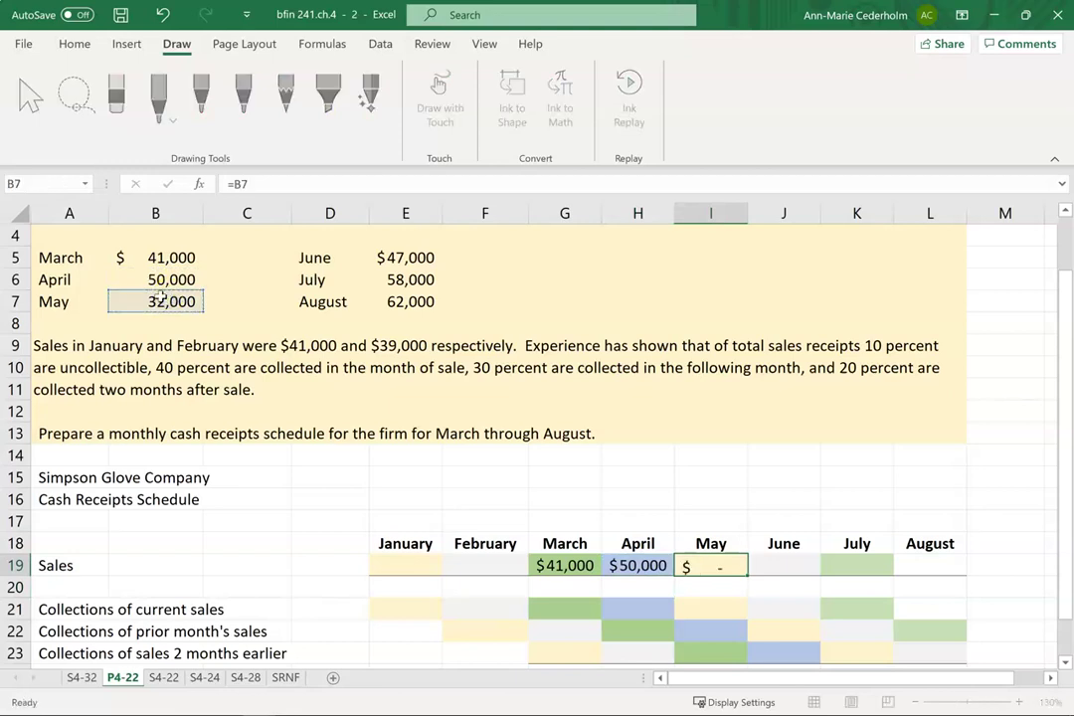
Step: Link the June, July and August sales cells J19, K19 and L19 to the projections in E5, E6 and E7
{"action": "left_click", "coordinate": [788, 563]}
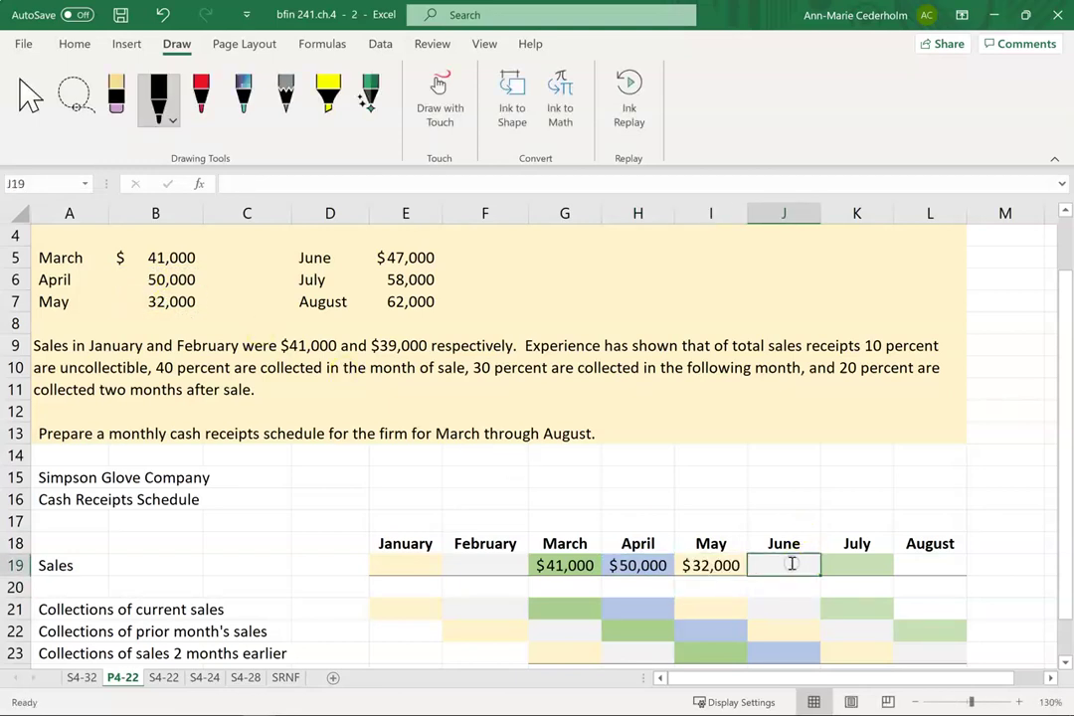
{"action": "type", "text": "="}
{"action": "left_click", "coordinate": [389, 263]}
{"action": "key", "text": "Return"}
{"action": "left_click", "coordinate": [854, 567]}
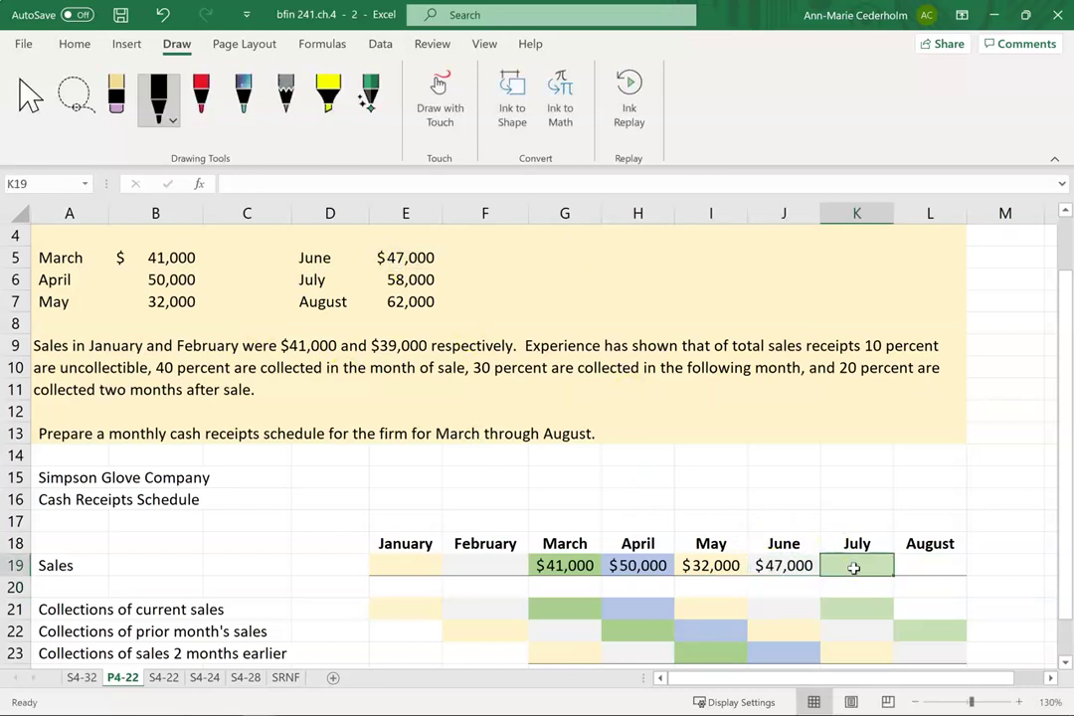
{"action": "type", "text": "="}
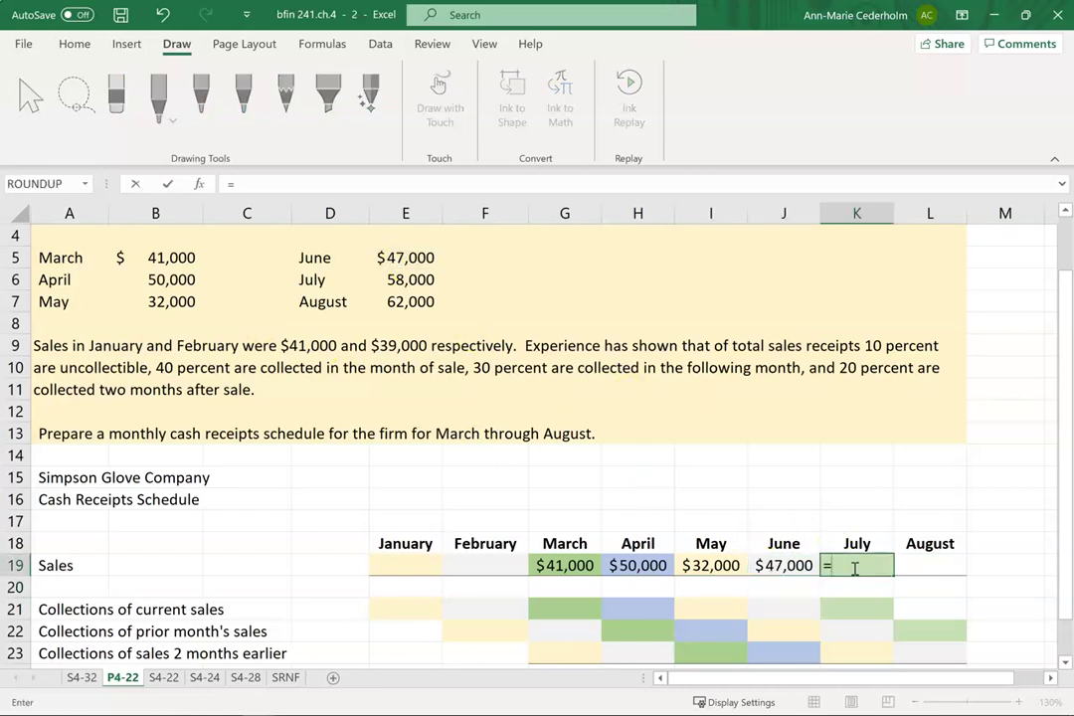
{"action": "left_click", "coordinate": [389, 280]}
{"action": "key", "text": "Return"}
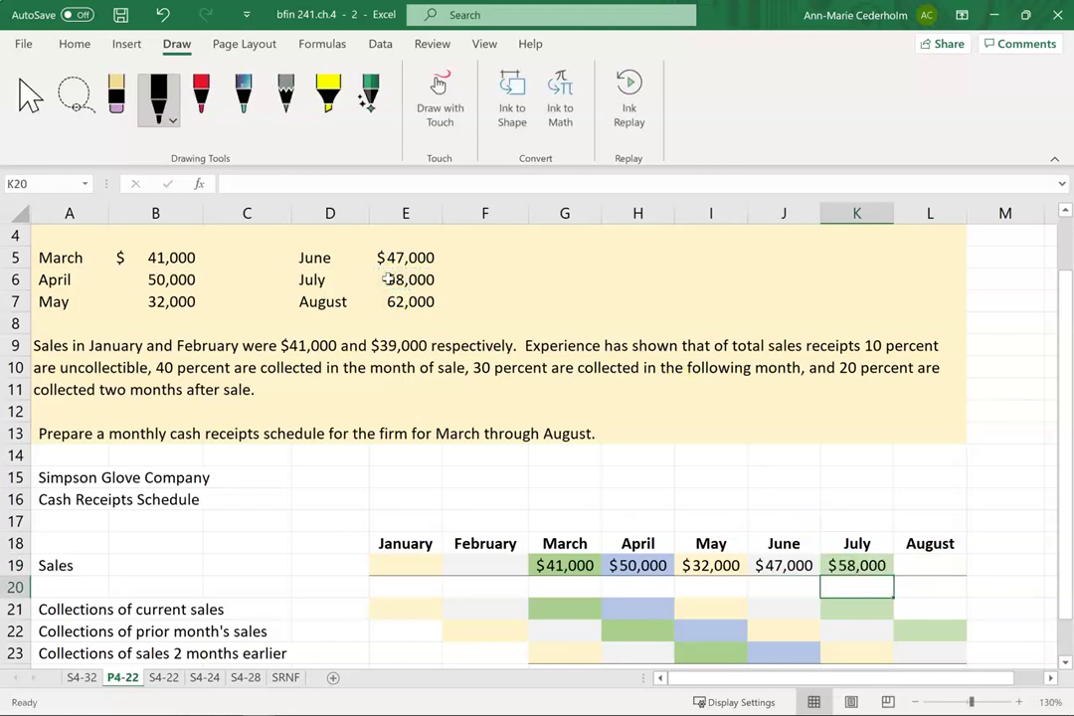
{"action": "left_click", "coordinate": [940, 567]}
{"action": "type", "text": "="}
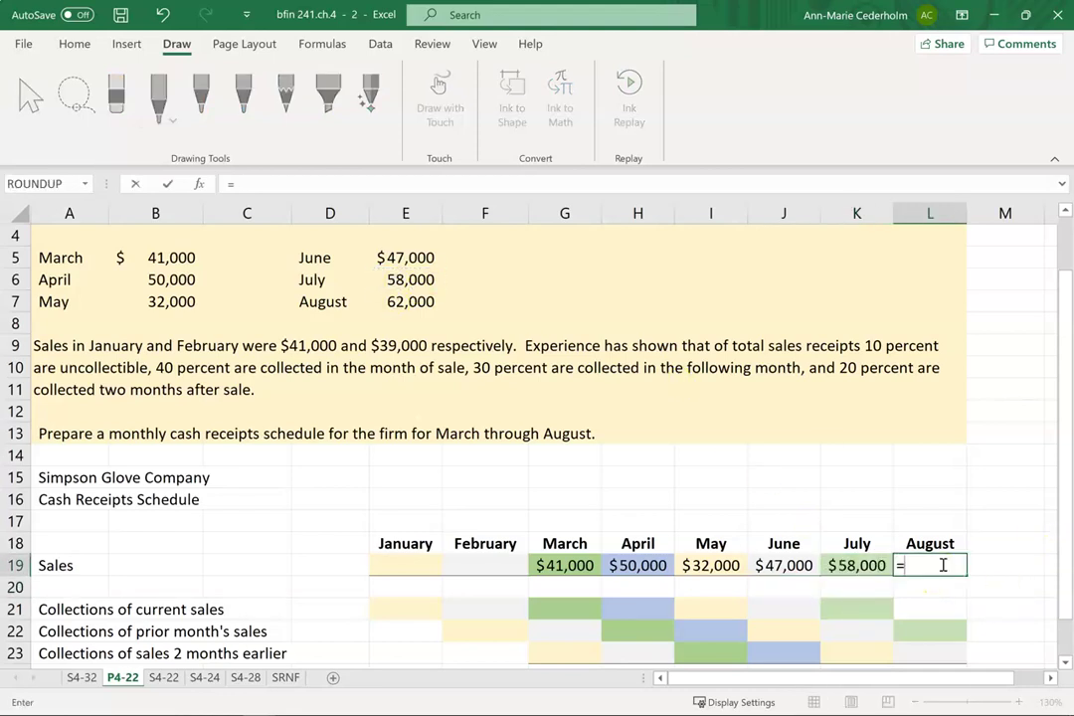
{"action": "left_click", "coordinate": [391, 303]}
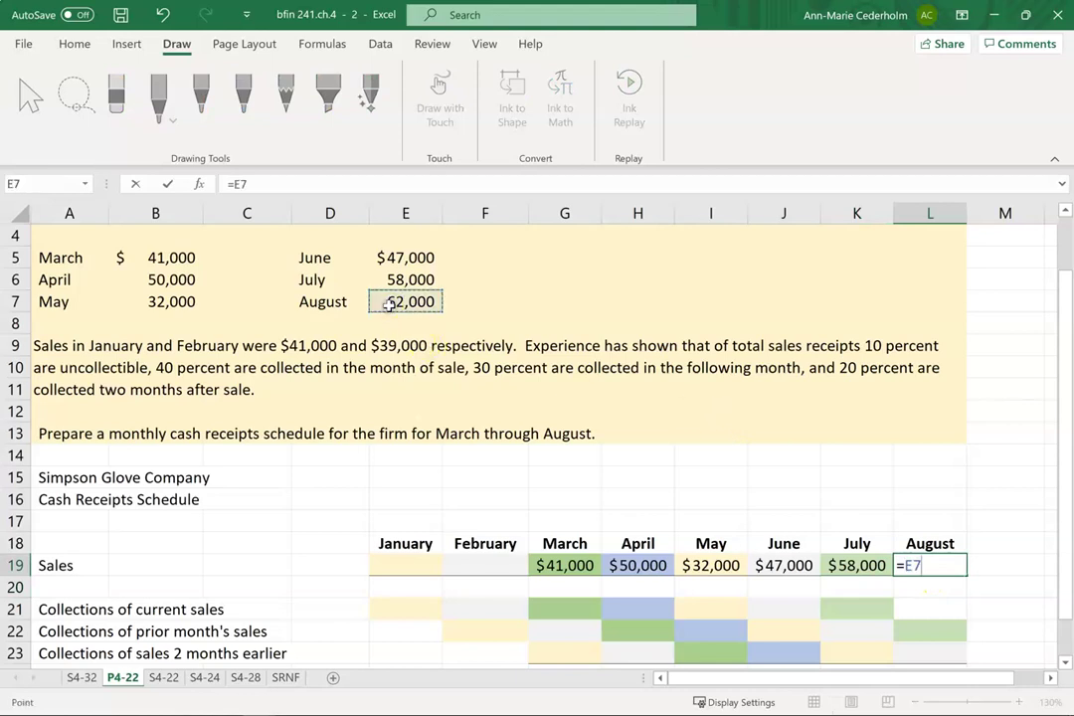
{"action": "key", "text": "Return"}
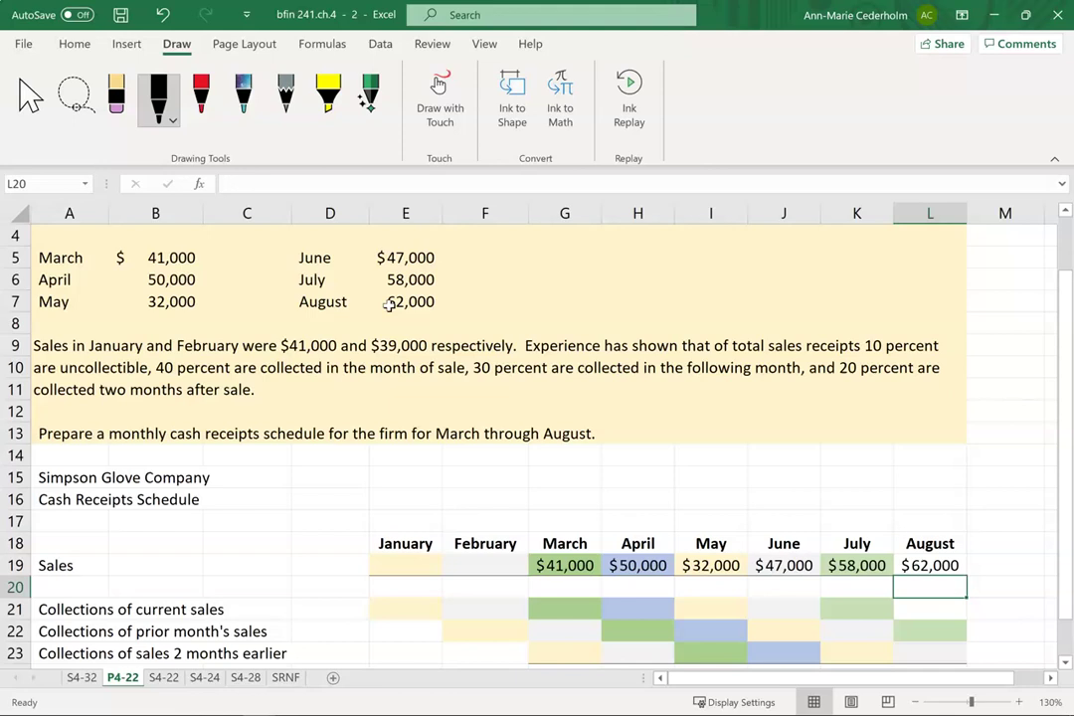
Step: Enter the sales of 41000 for January in E19 and 39000 for February in F19
{"action": "left_click_drag", "start_coordinate": [401, 565], "coordinate": [460, 563]}
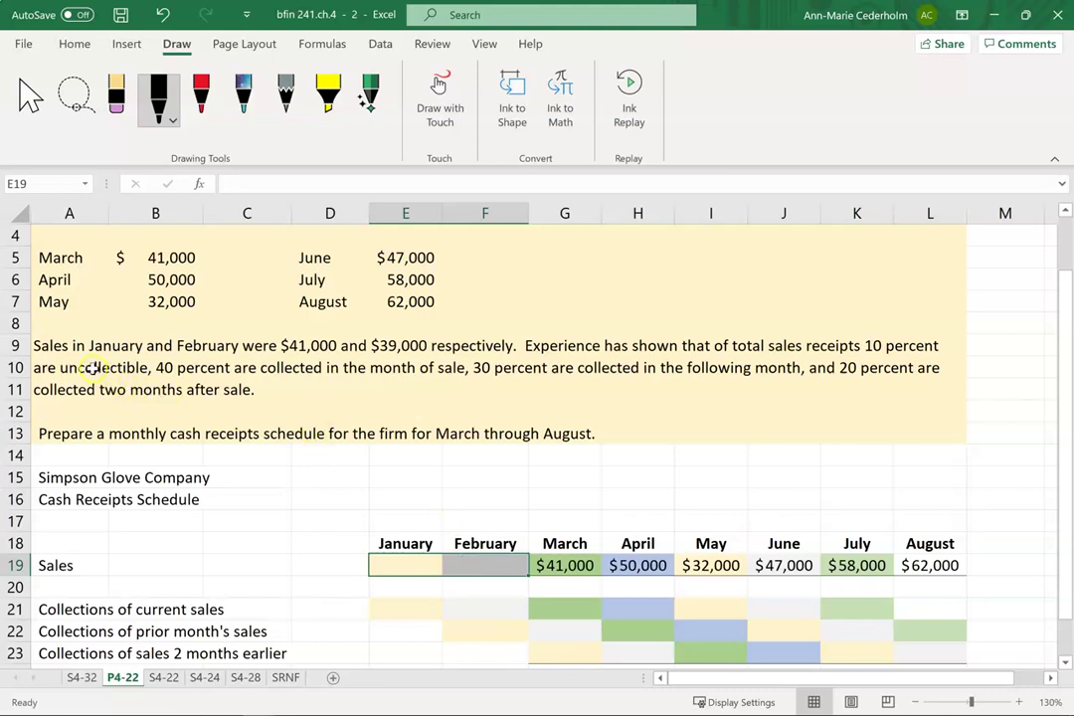
{"action": "left_click", "coordinate": [395, 567]}
{"action": "type", "text": "41000"}
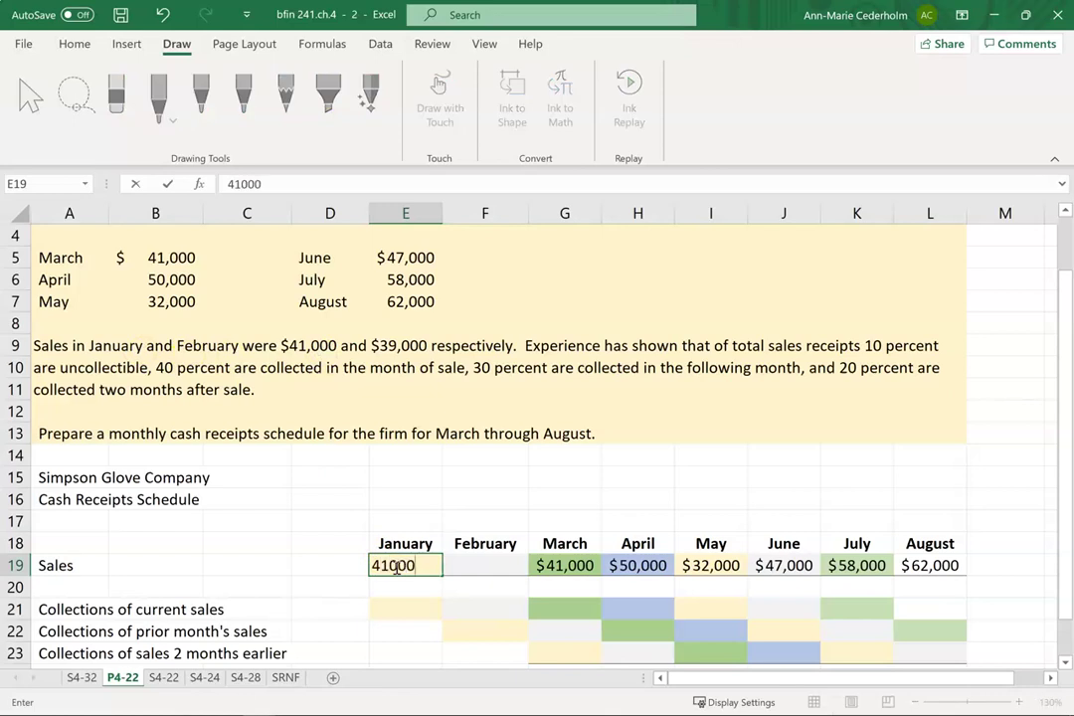
{"action": "key", "text": "Return"}
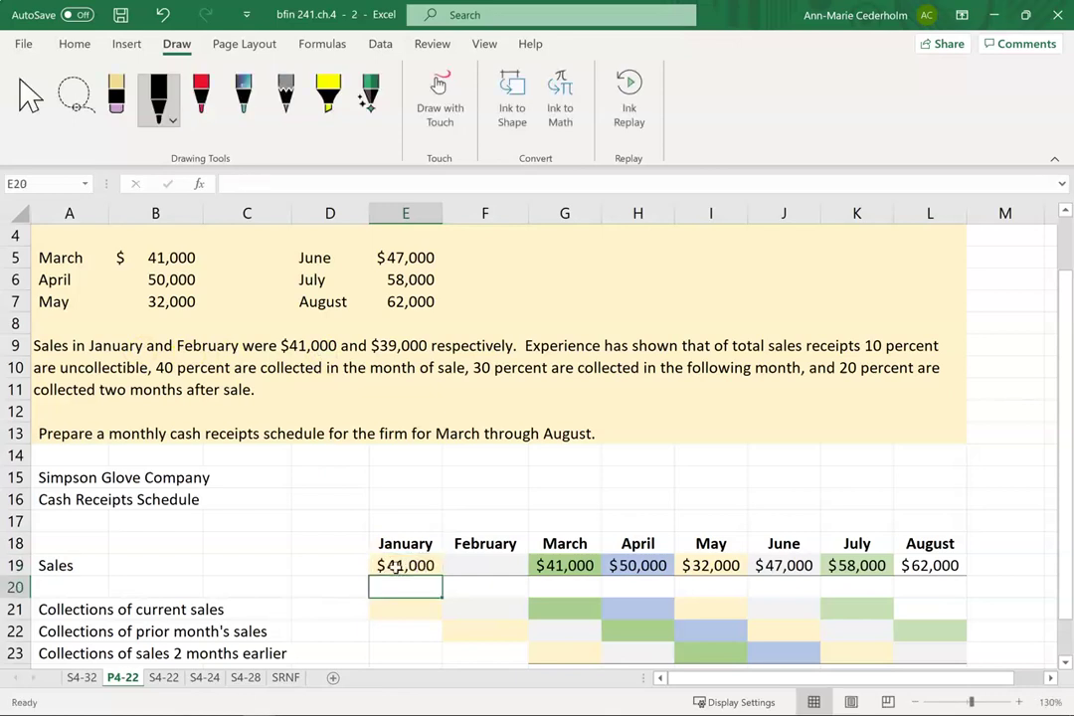
{"action": "left_click", "coordinate": [484, 568]}
{"action": "type", "text": "39000"}
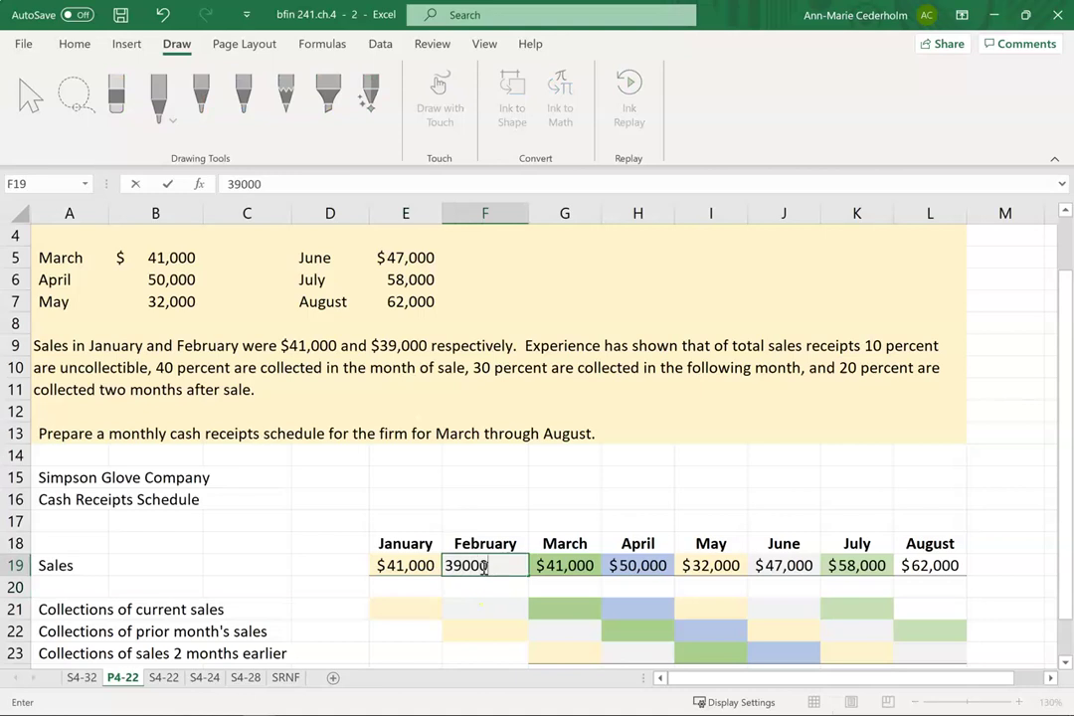
{"action": "key", "text": "Return"}
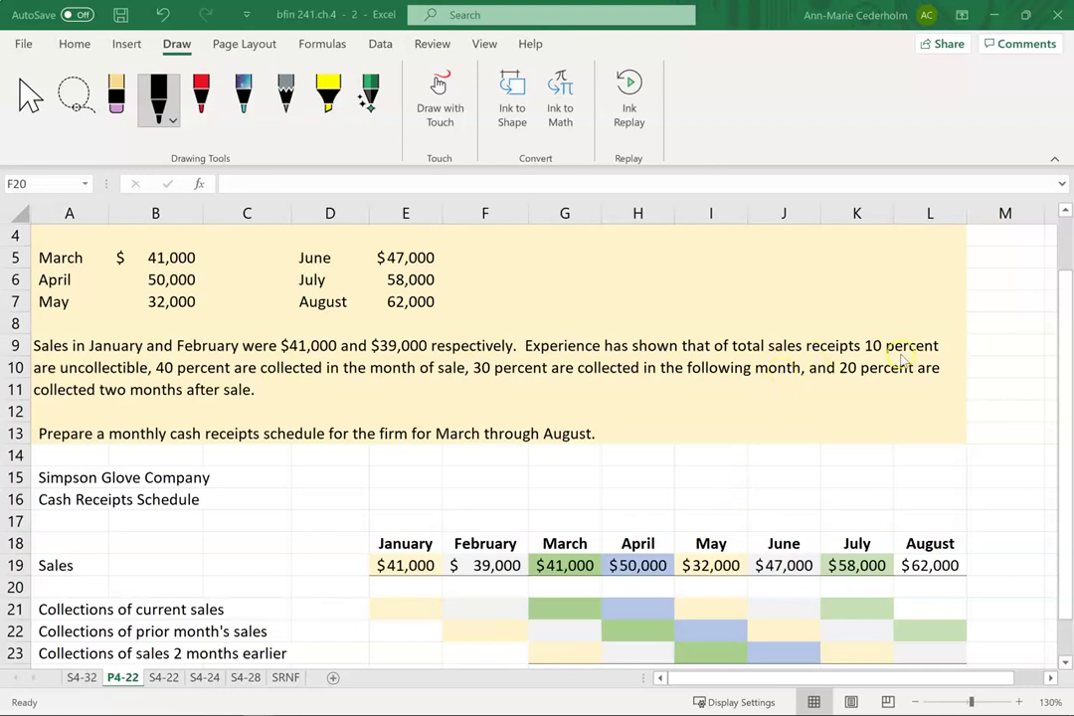
Step: Enter 40% in D21 as the collection rate for current sales
{"action": "left_click", "coordinate": [384, 606]}
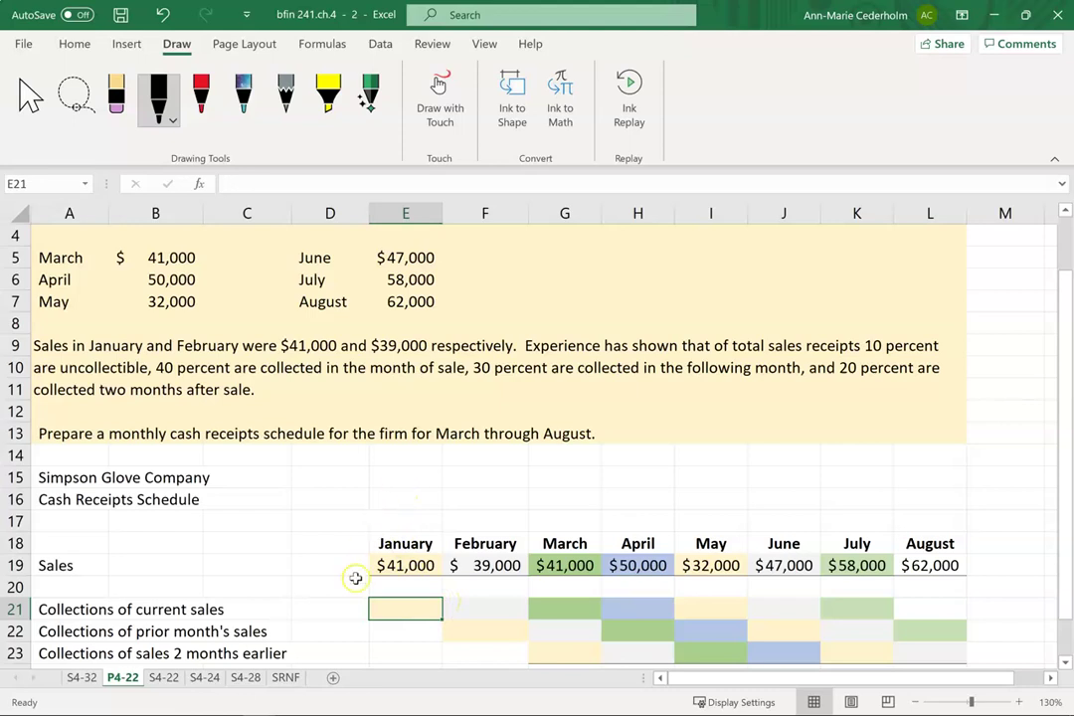
{"action": "left_click", "coordinate": [331, 611]}
{"action": "type", "text": "40"}
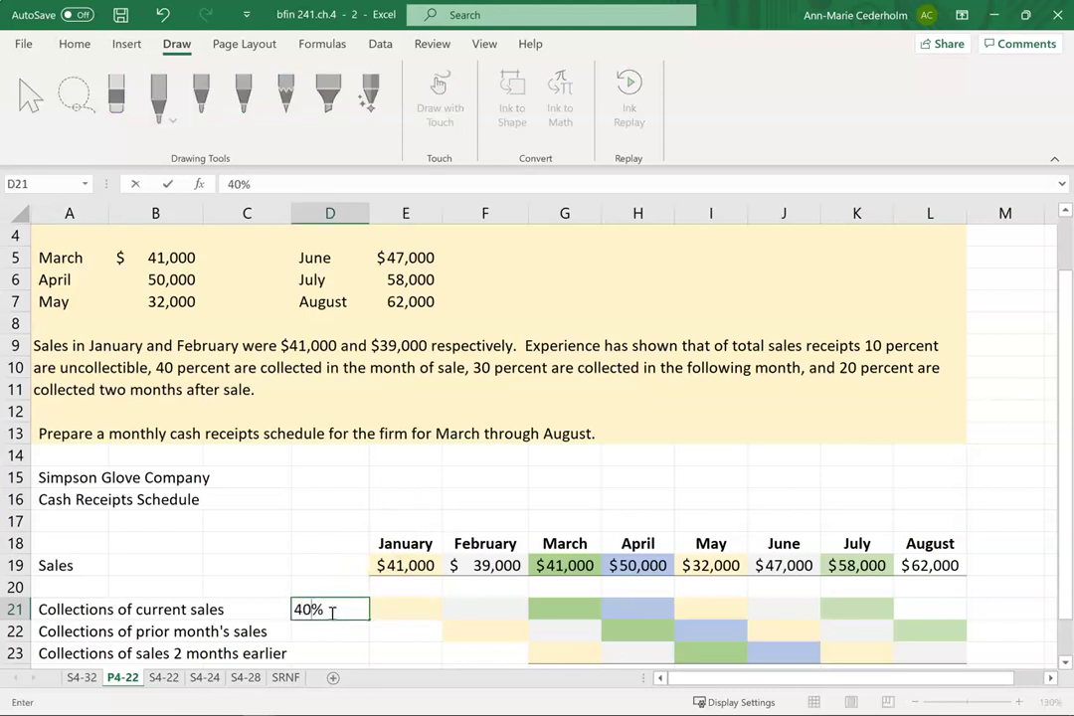
{"action": "left_click", "coordinate": [331, 611]}
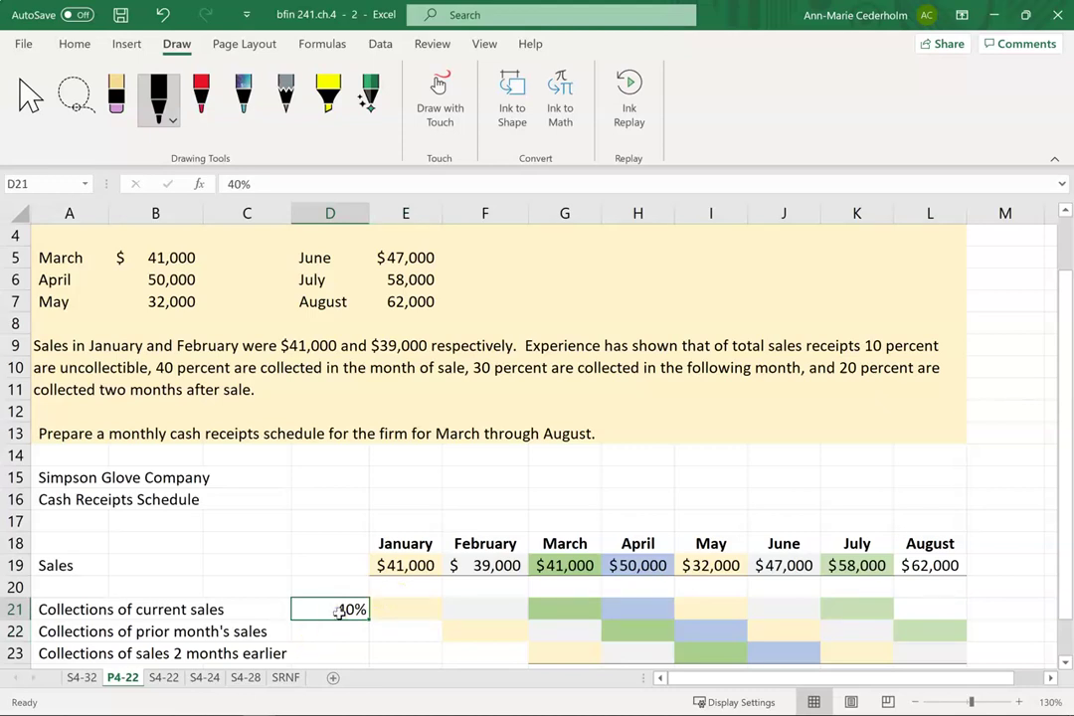
Step: Enter the collection rates of 30% for prior month's sales in D22 and 20% for sales two months earlier in D23
{"action": "scroll", "coordinate": [356, 603], "scroll_direction": "down", "scroll_amount": 1}
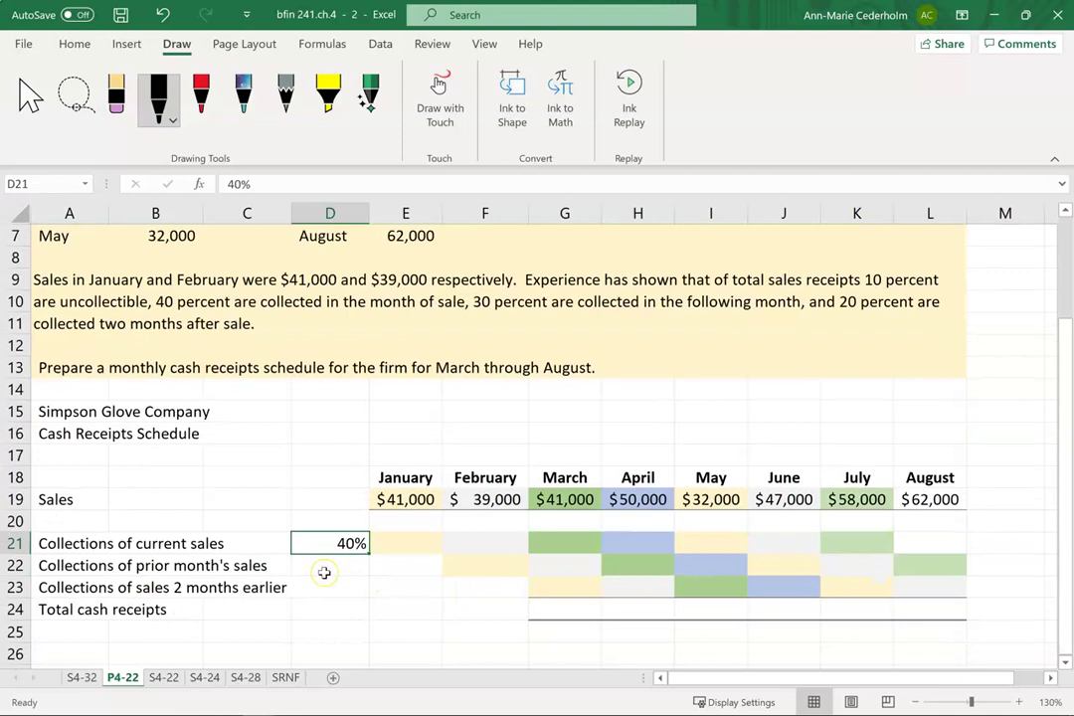
{"action": "left_click", "coordinate": [324, 572]}
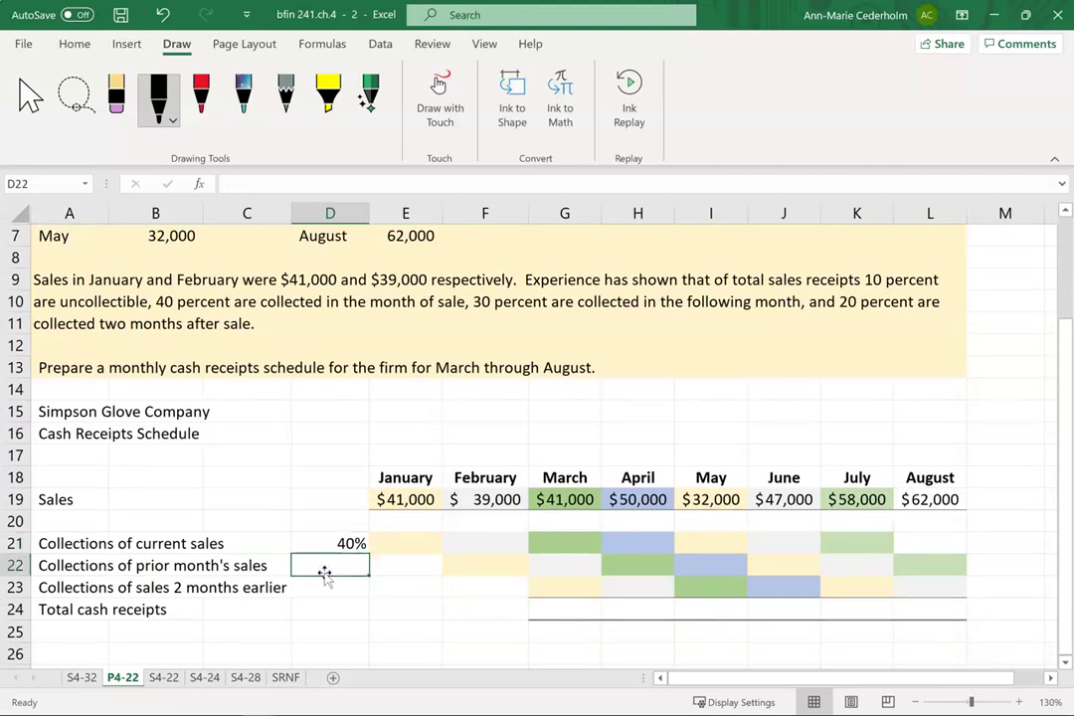
{"action": "type", "text": "30%"}
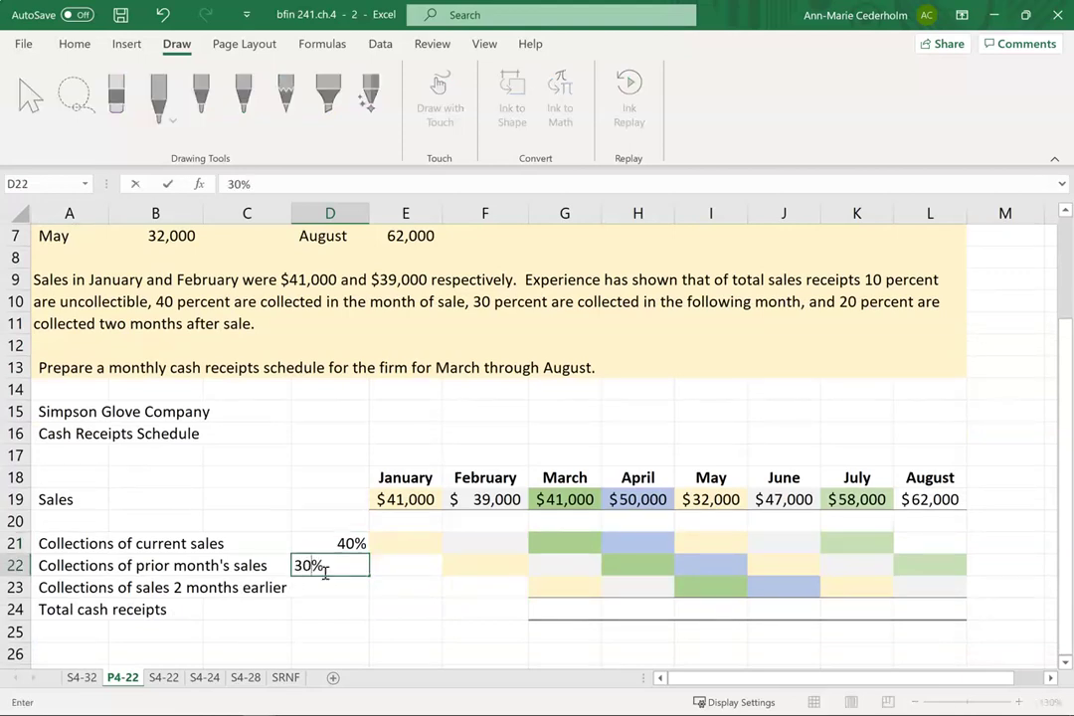
{"action": "key", "text": "ctrl+Return"}
{"action": "key", "text": "Return"}
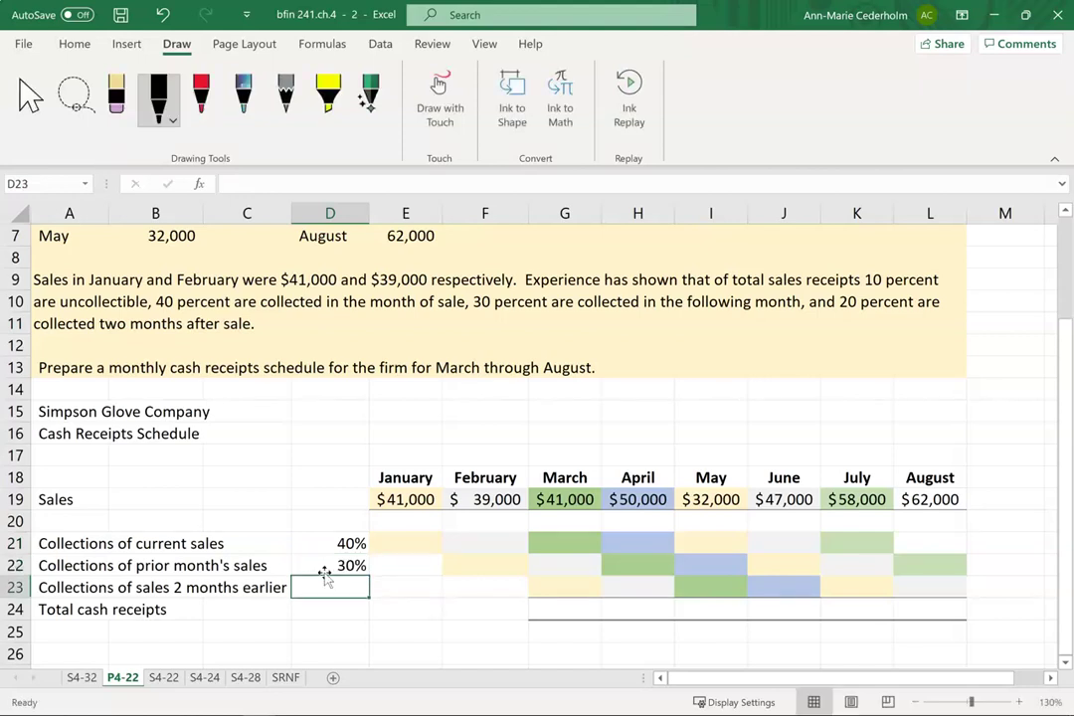
{"action": "type", "text": "20"}
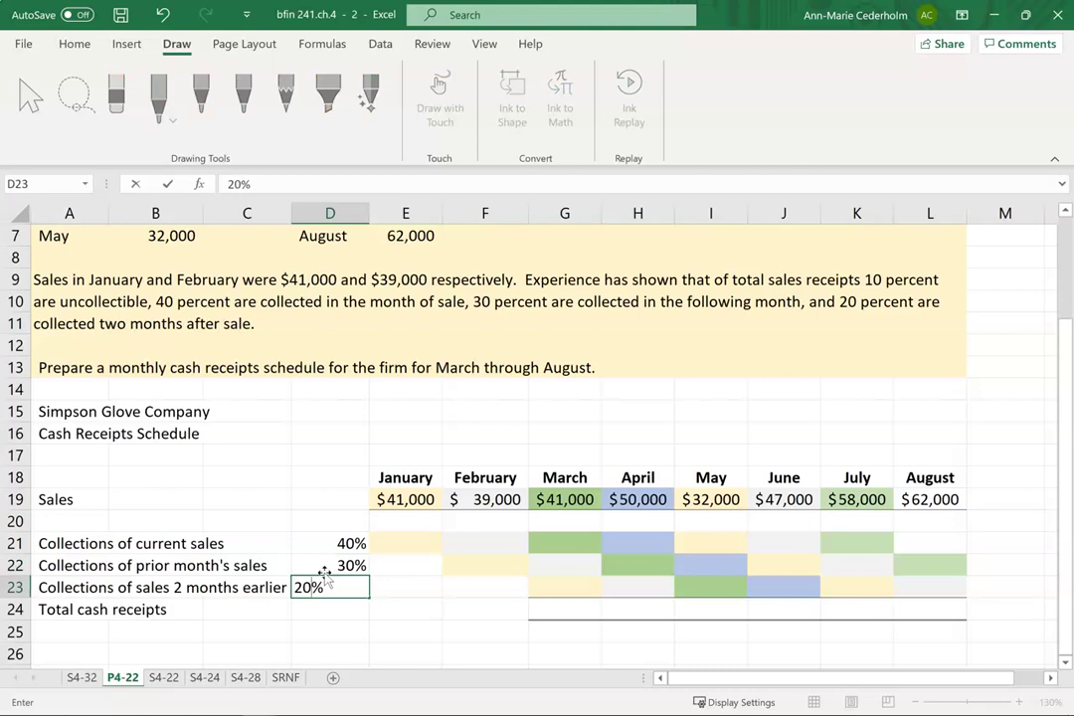
{"action": "key", "text": "Return"}
{"action": "key", "text": "Up"}
{"action": "key", "text": "Up"}
{"action": "key", "text": "Up"}
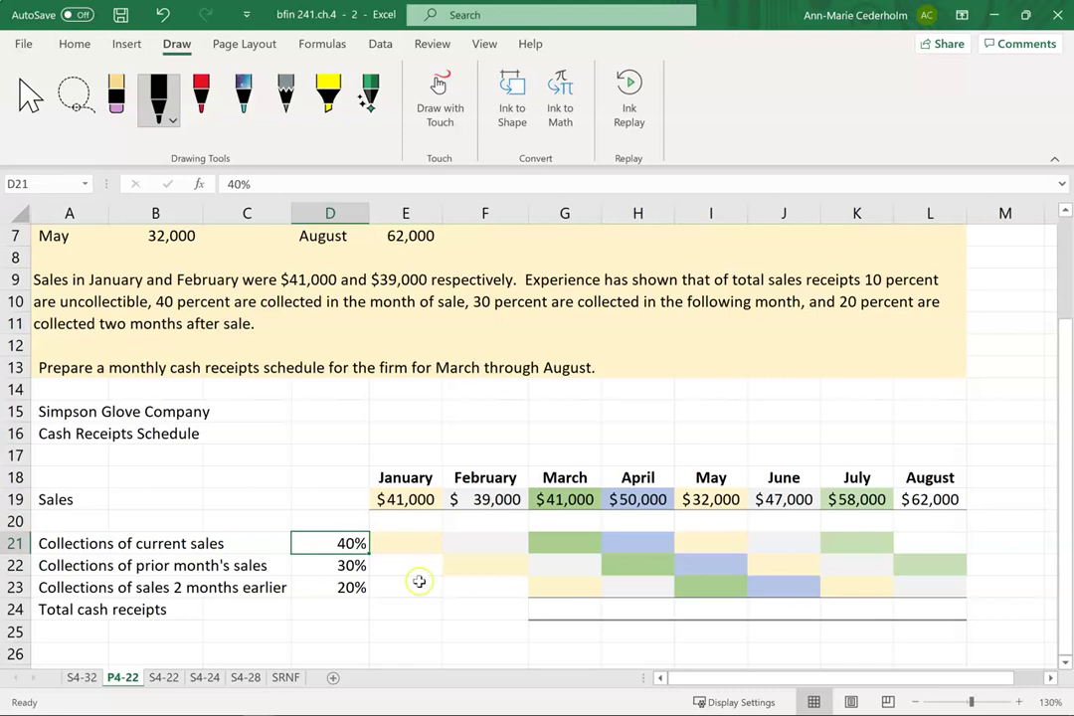
Step: Calculate January's collections of current sales in E21 by multiplying January sales E19 by the rate in D21
{"action": "left_click", "coordinate": [422, 544]}
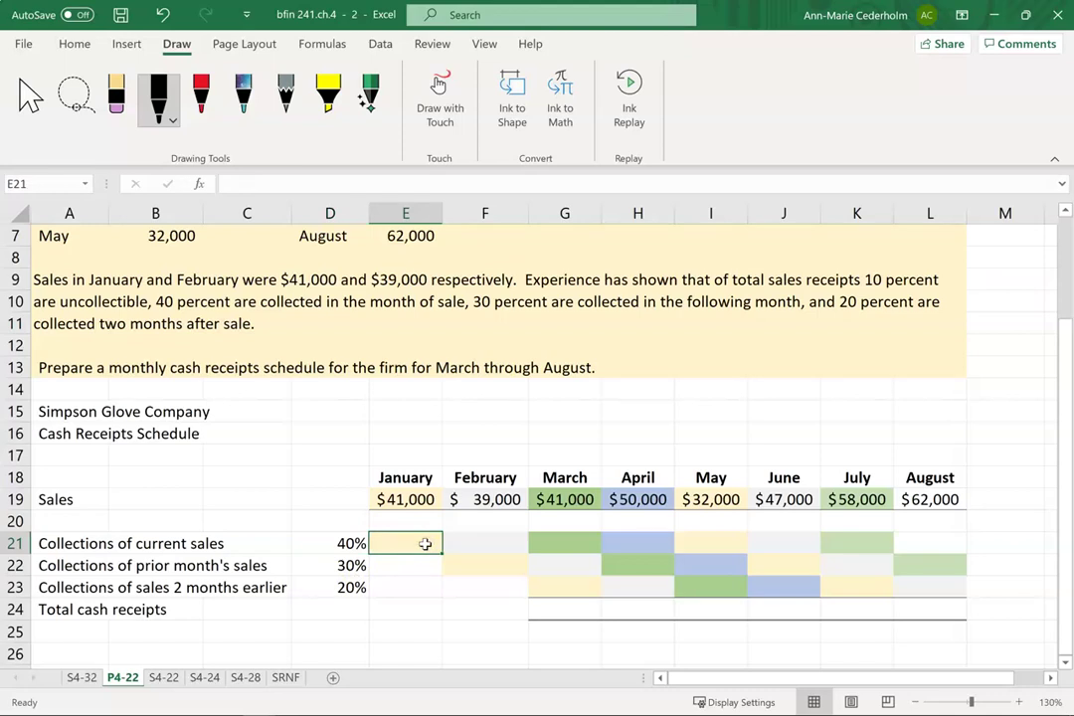
{"action": "type", "text": "="}
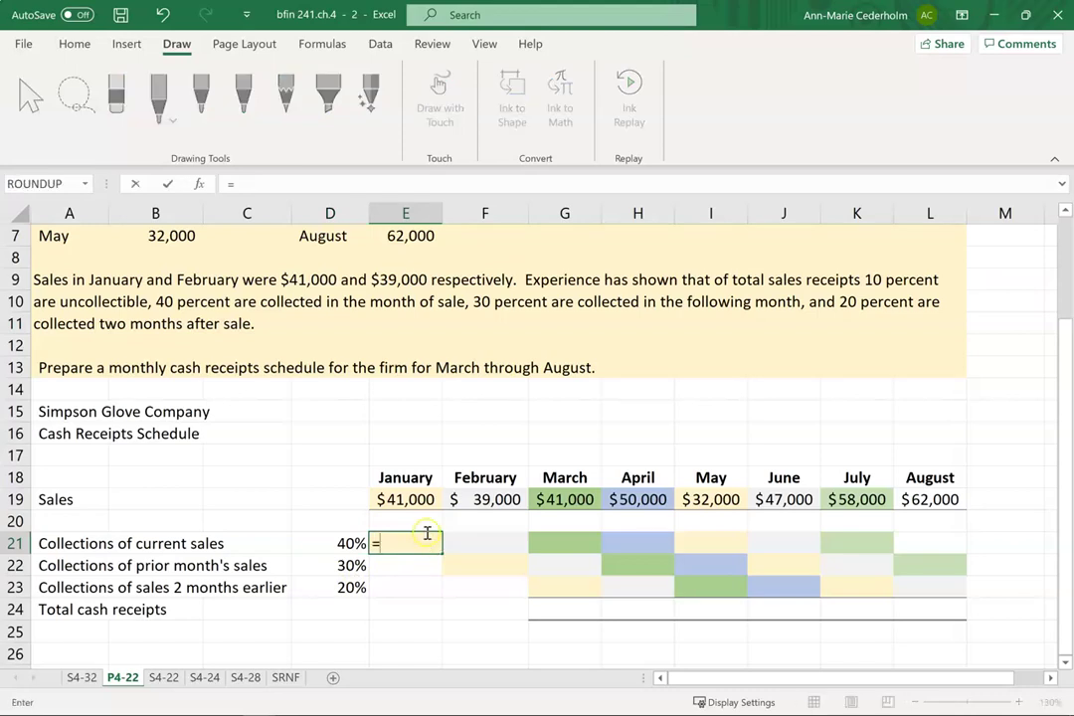
{"action": "left_click", "coordinate": [410, 495]}
{"action": "type", "text": "*"}
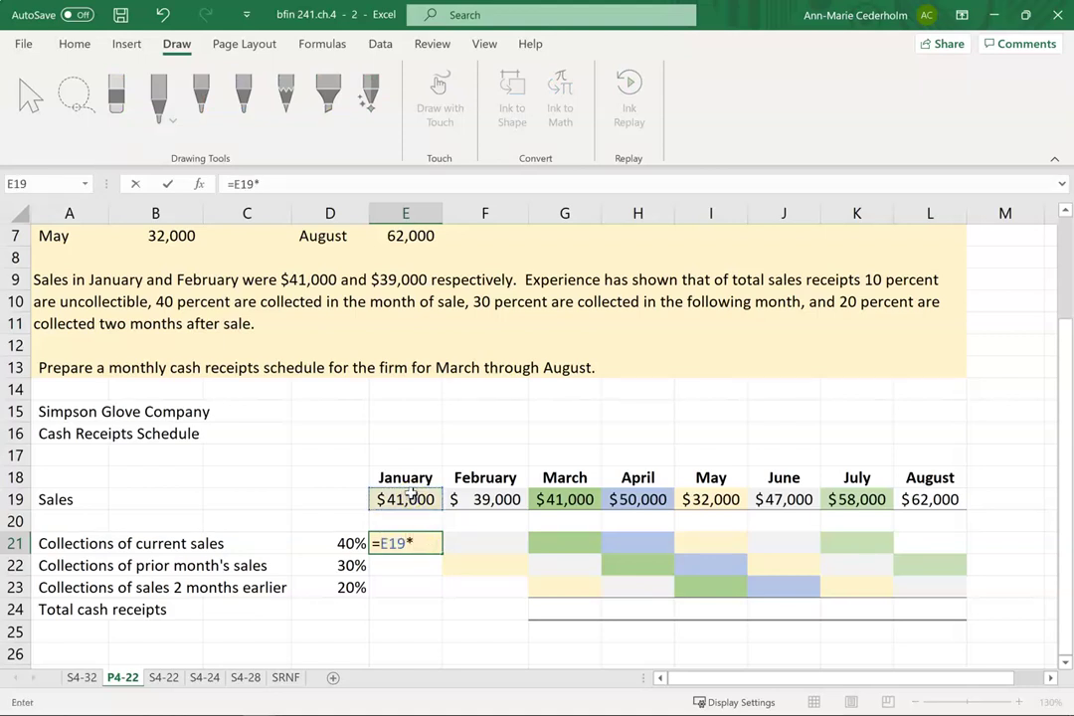
{"action": "left_click", "coordinate": [336, 543]}
{"action": "key", "text": "Return"}
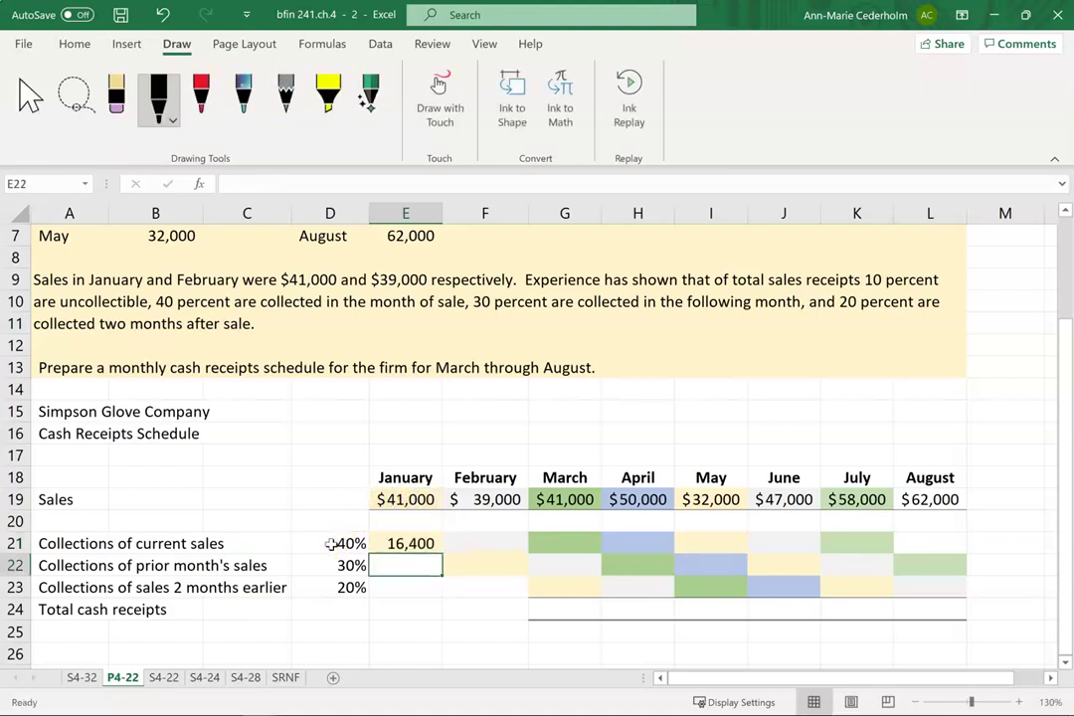
Step: Calculate February's collections of prior month's sales in F22 by multiplying January sales E19 by the rate in D22
{"action": "left_click", "coordinate": [492, 564]}
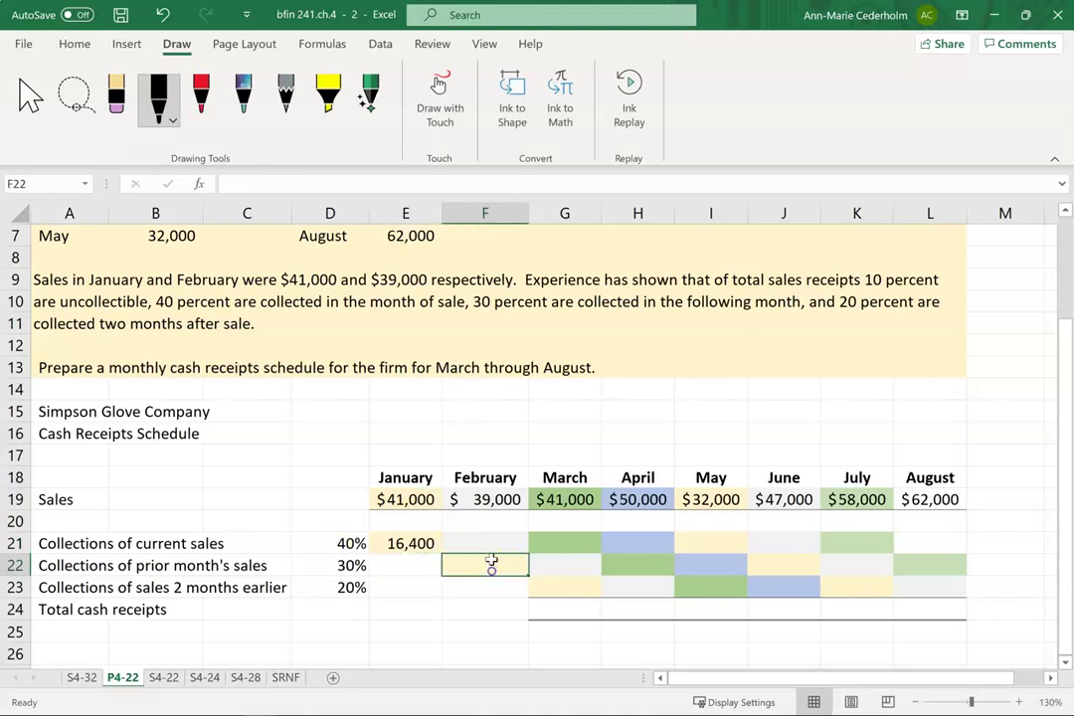
{"action": "type", "text": "="}
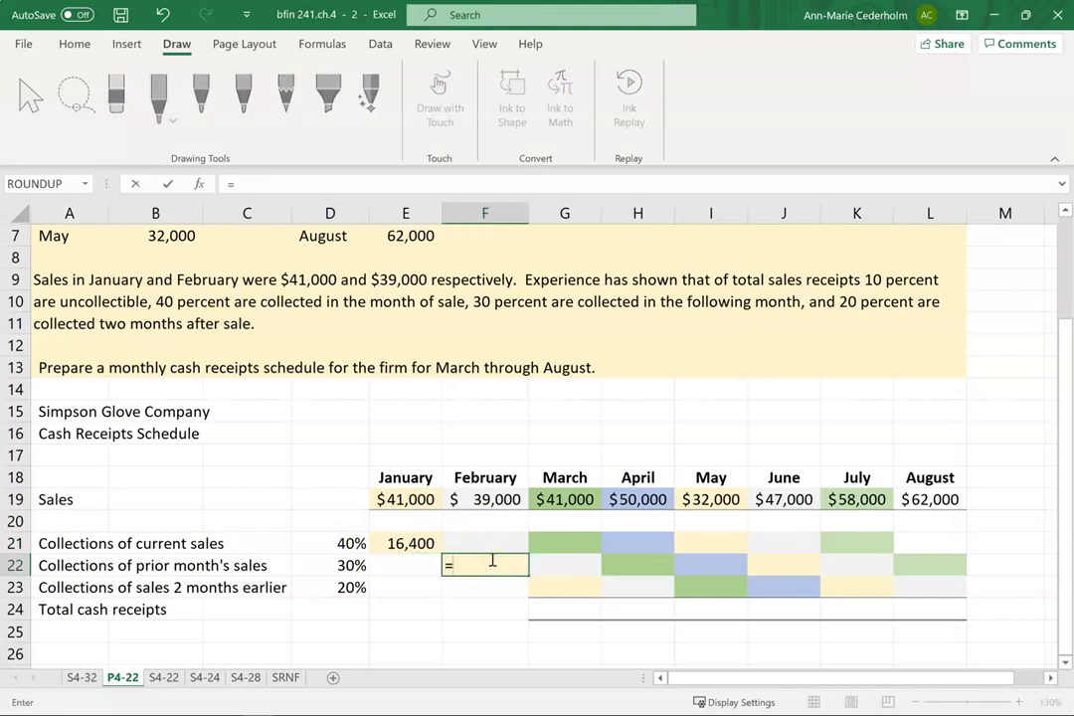
{"action": "left_click", "coordinate": [426, 501]}
{"action": "type", "text": "*"}
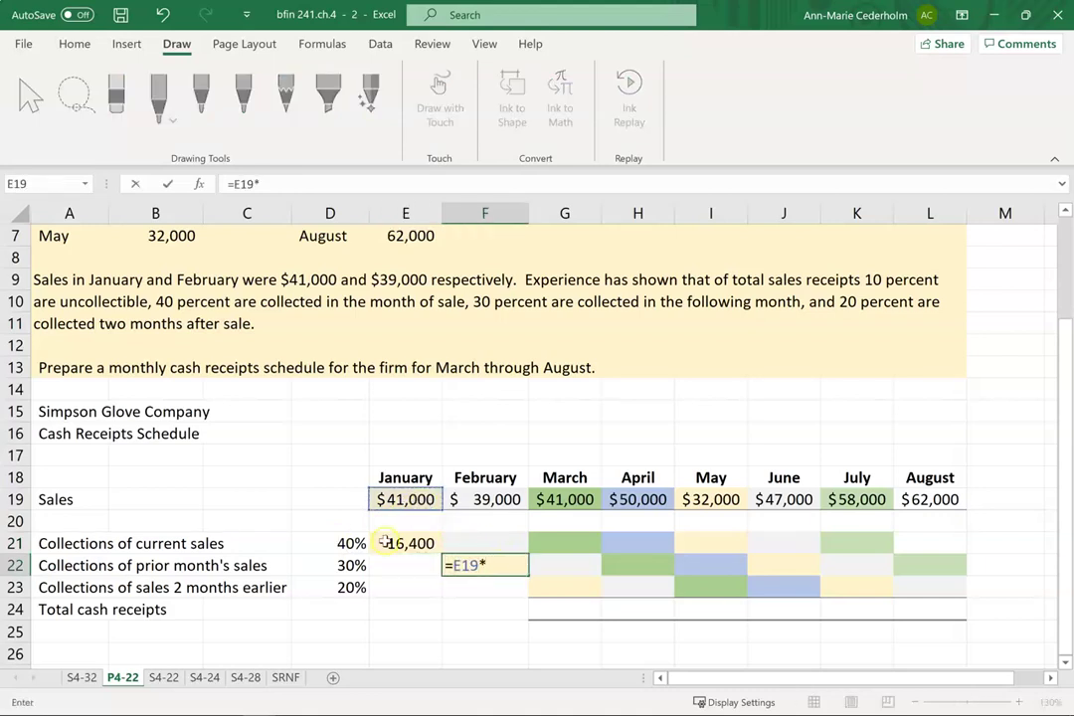
{"action": "left_click", "coordinate": [356, 564]}
{"action": "key", "text": "Return"}
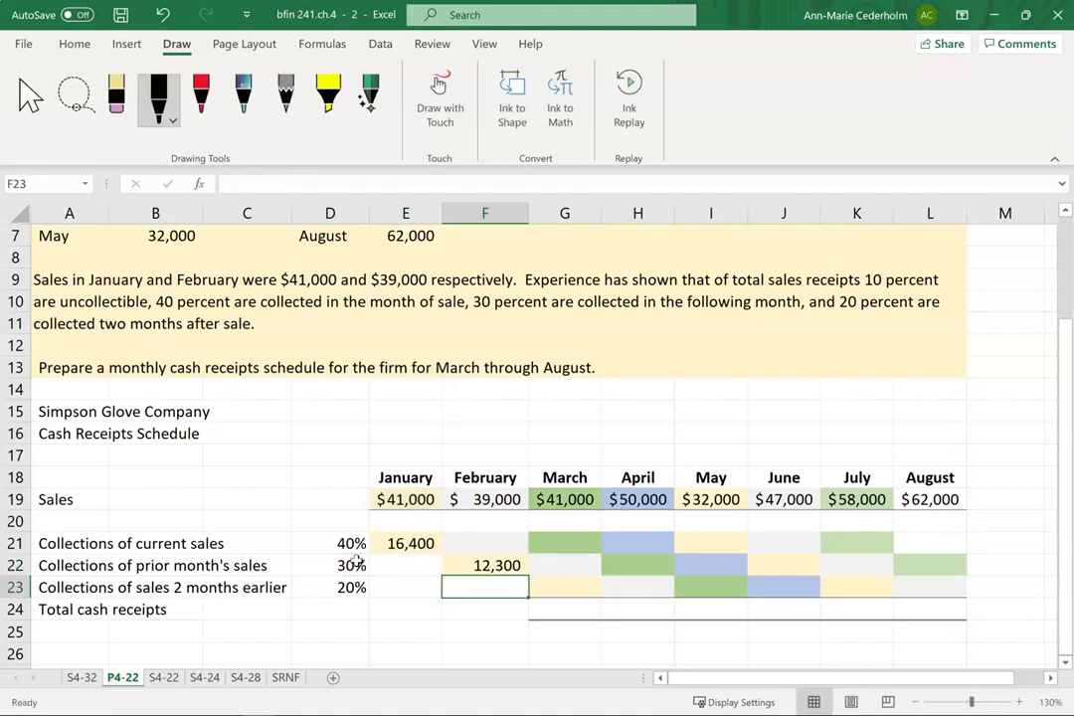
{"action": "left_click", "coordinate": [566, 588]}
{"action": "type", "text": "=*"}
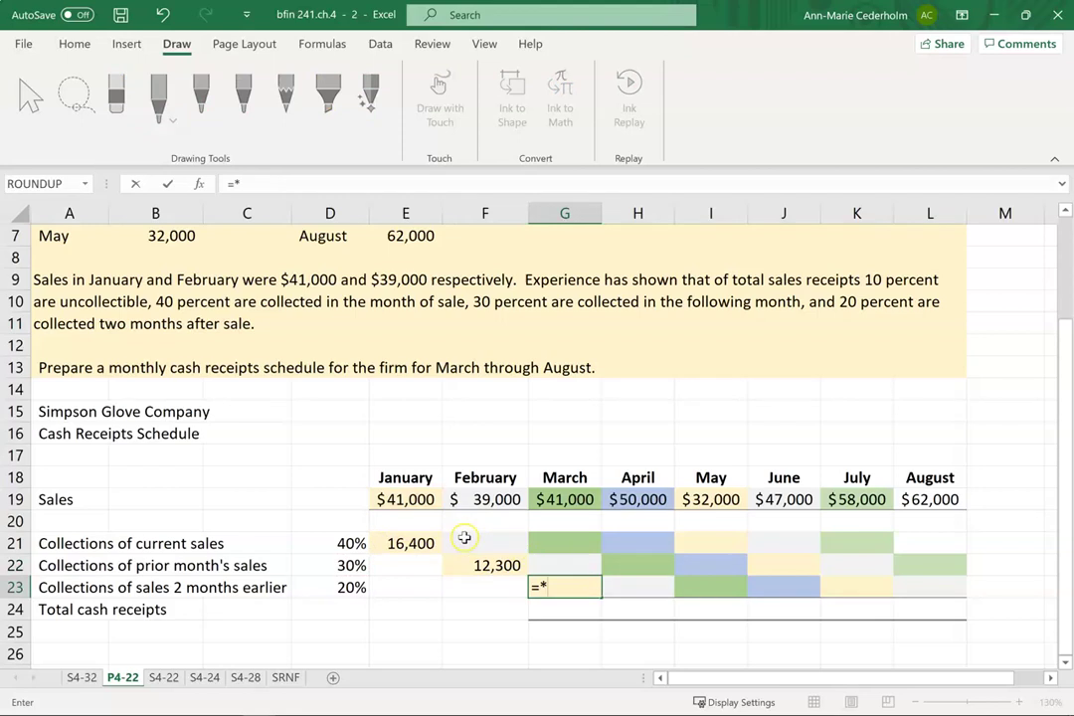
{"action": "left_click", "coordinate": [407, 501]}
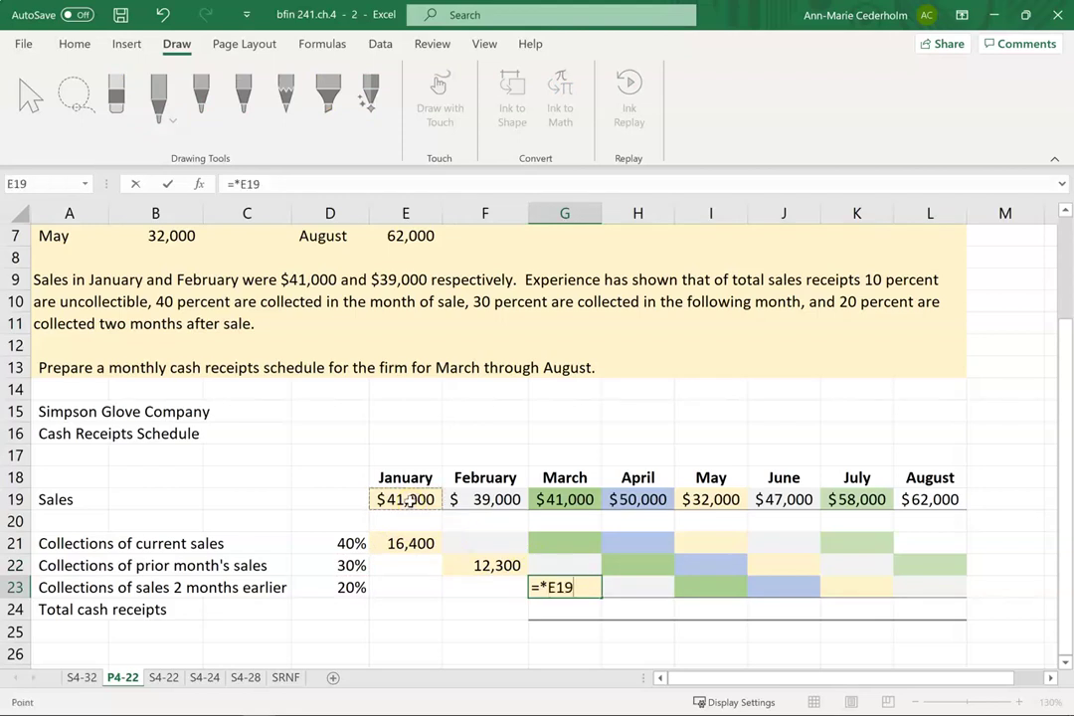
{"action": "key", "text": "Return"}
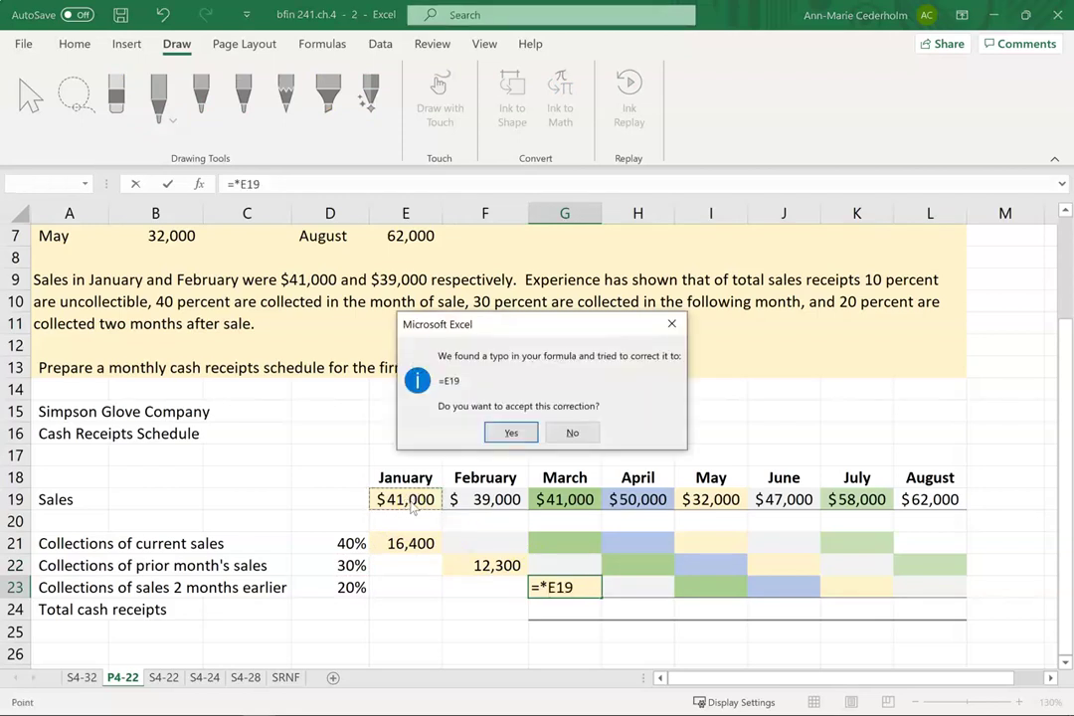
{"action": "key", "text": "Return"}
{"action": "key", "text": "Up"}
Step: Calculate March's collections of sales two months earlier in G23 by multiplying January sales E19 by the rate in D23
{"action": "type", "text": "="}
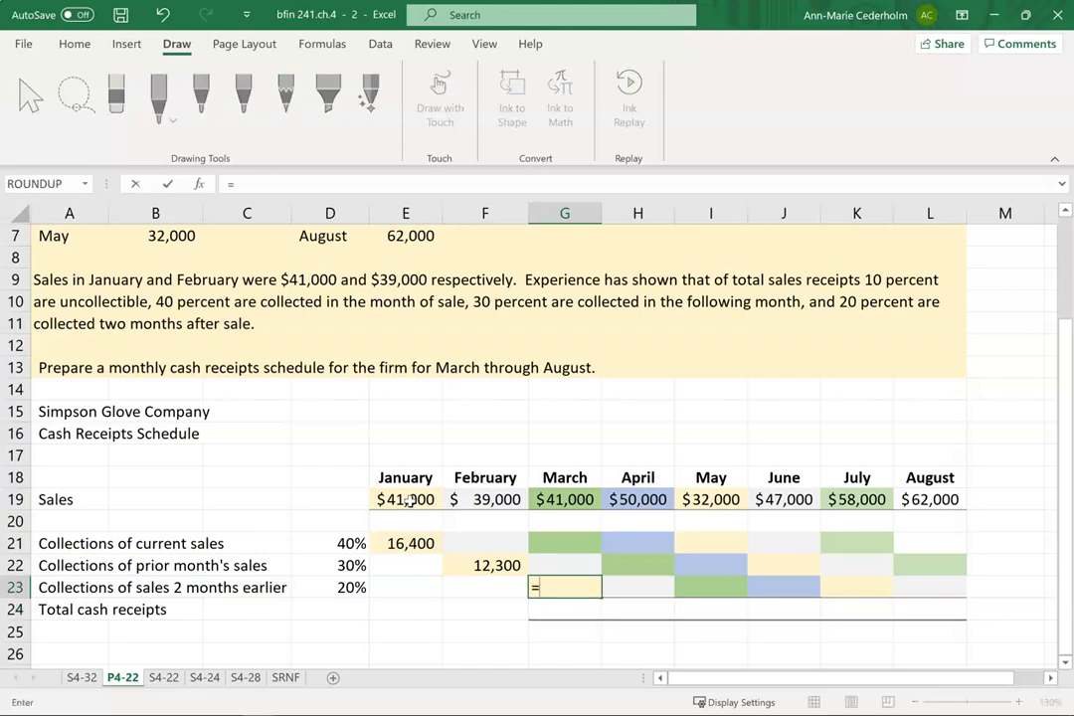
{"action": "left_click", "coordinate": [408, 502]}
{"action": "type", "text": "*"}
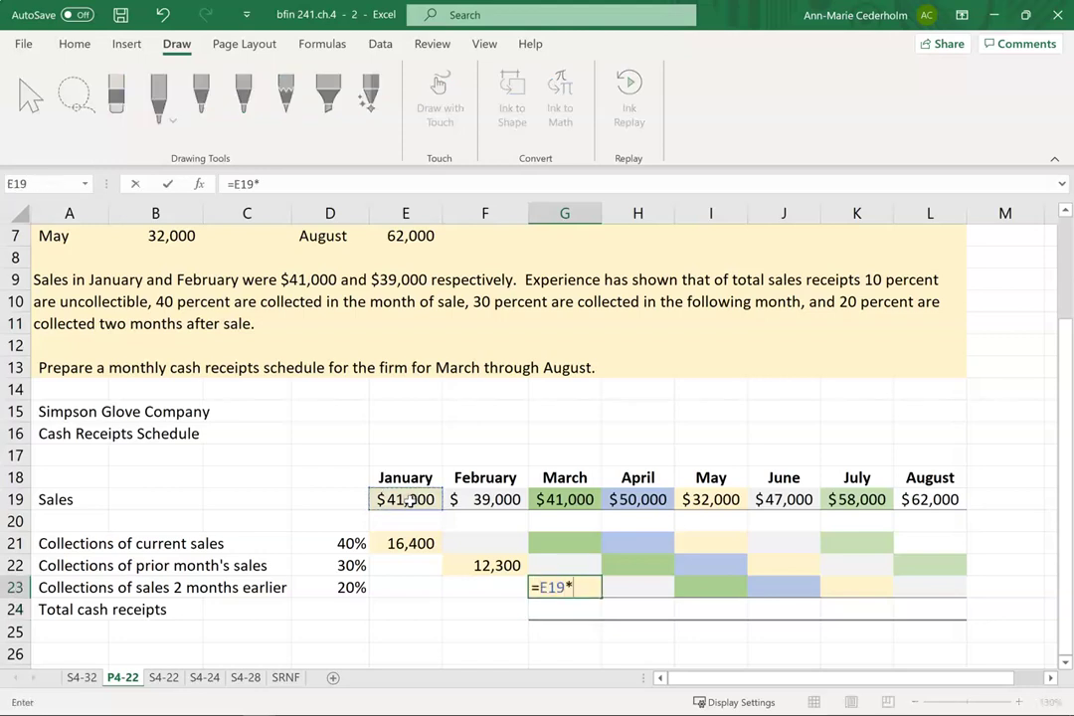
{"action": "left_click", "coordinate": [351, 589]}
{"action": "key", "text": "Return"}
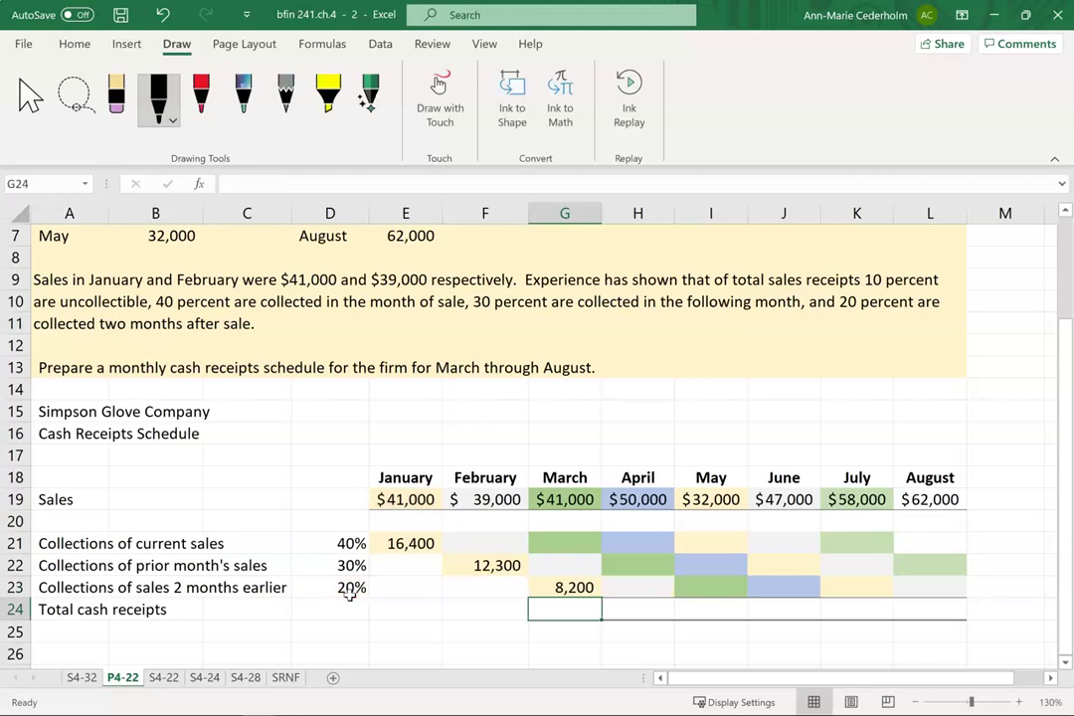
Step: Review how January sales in E19 flow through the collection formulas in E21, F22 and G23
{"action": "key", "text": "Up"}
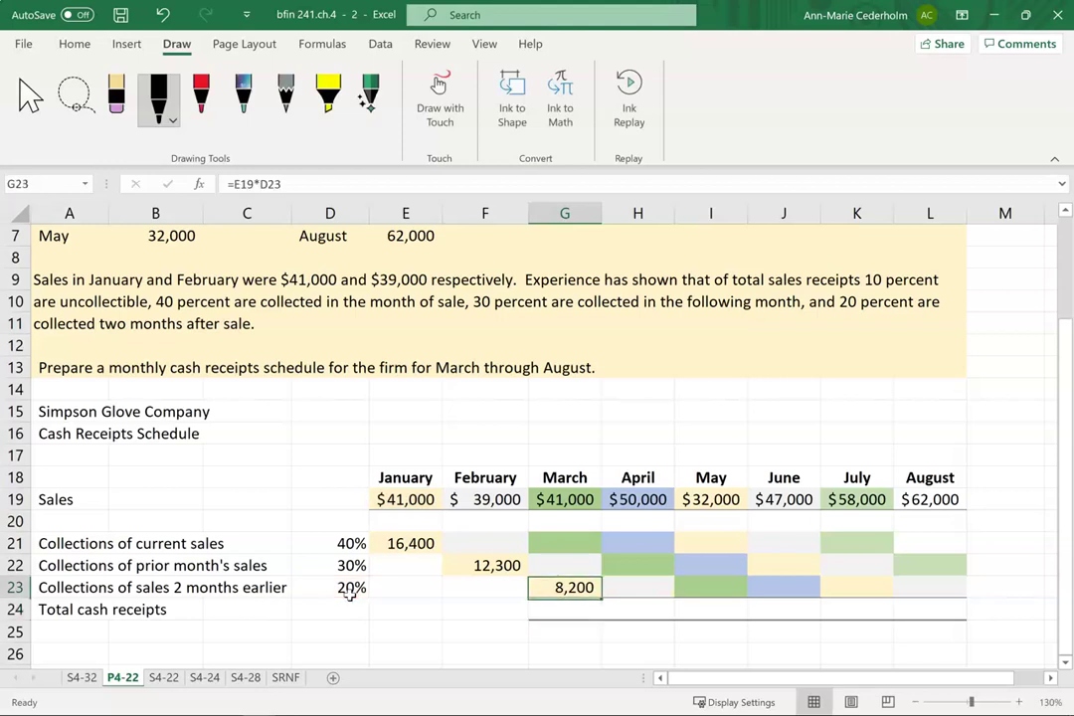
{"action": "left_click", "coordinate": [393, 543]}
{"action": "left_click", "coordinate": [484, 565]}
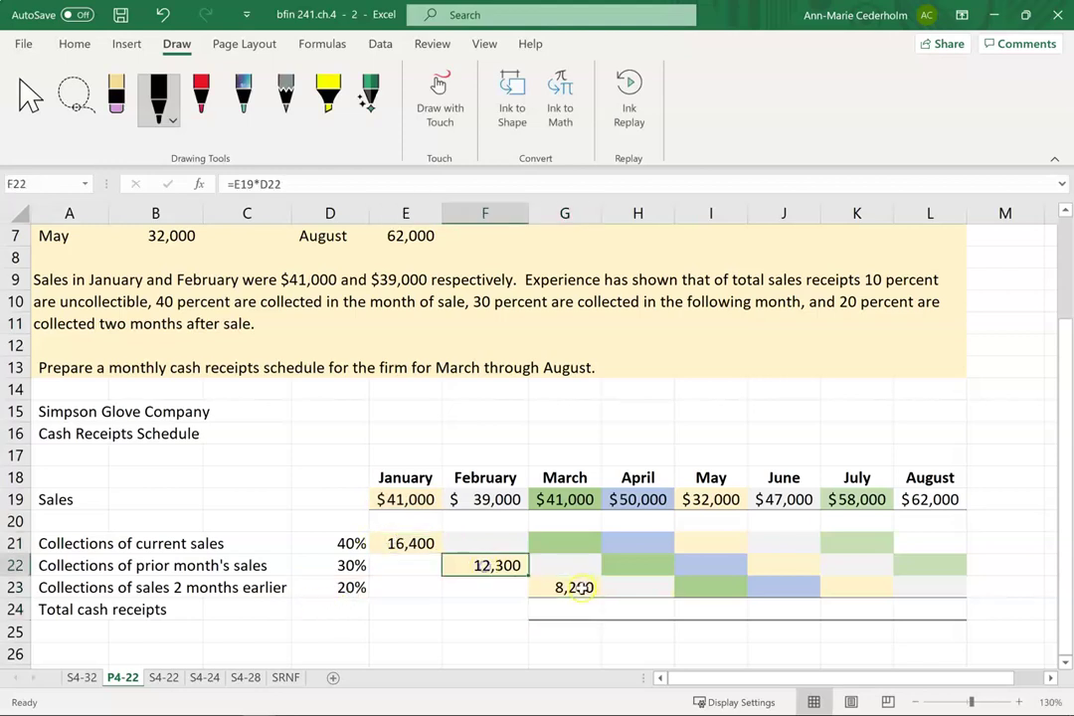
{"action": "left_click", "coordinate": [580, 587]}
{"action": "left_click", "coordinate": [411, 499]}
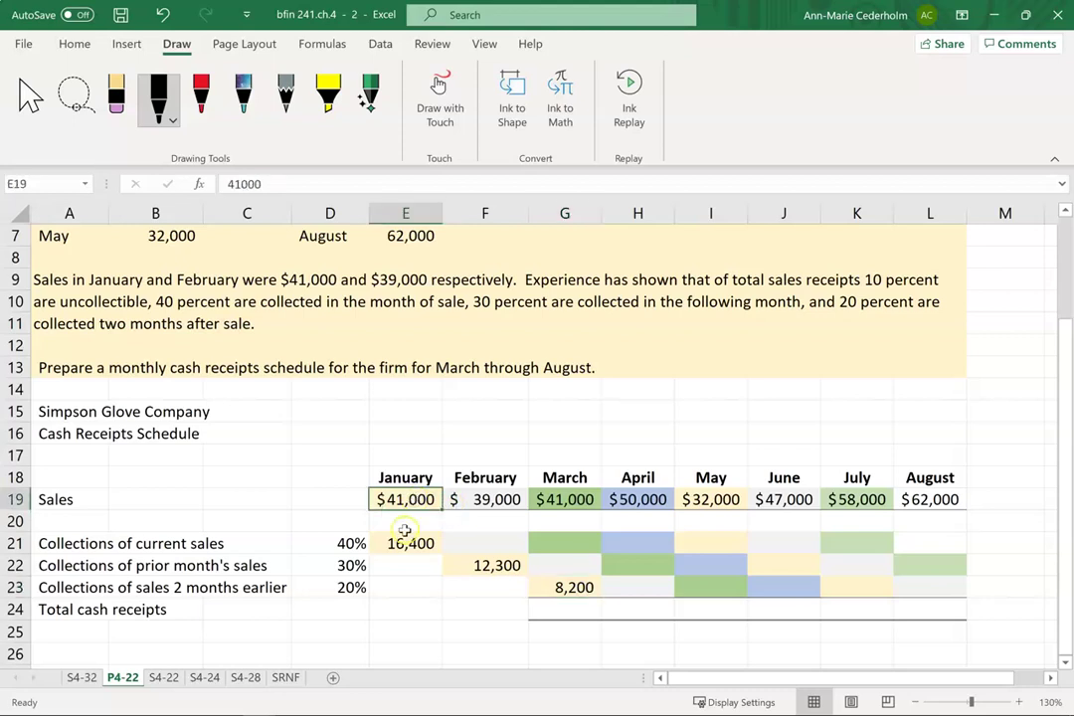
{"action": "left_click", "coordinate": [408, 541]}
{"action": "left_click", "coordinate": [492, 564]}
{"action": "left_click", "coordinate": [559, 588]}
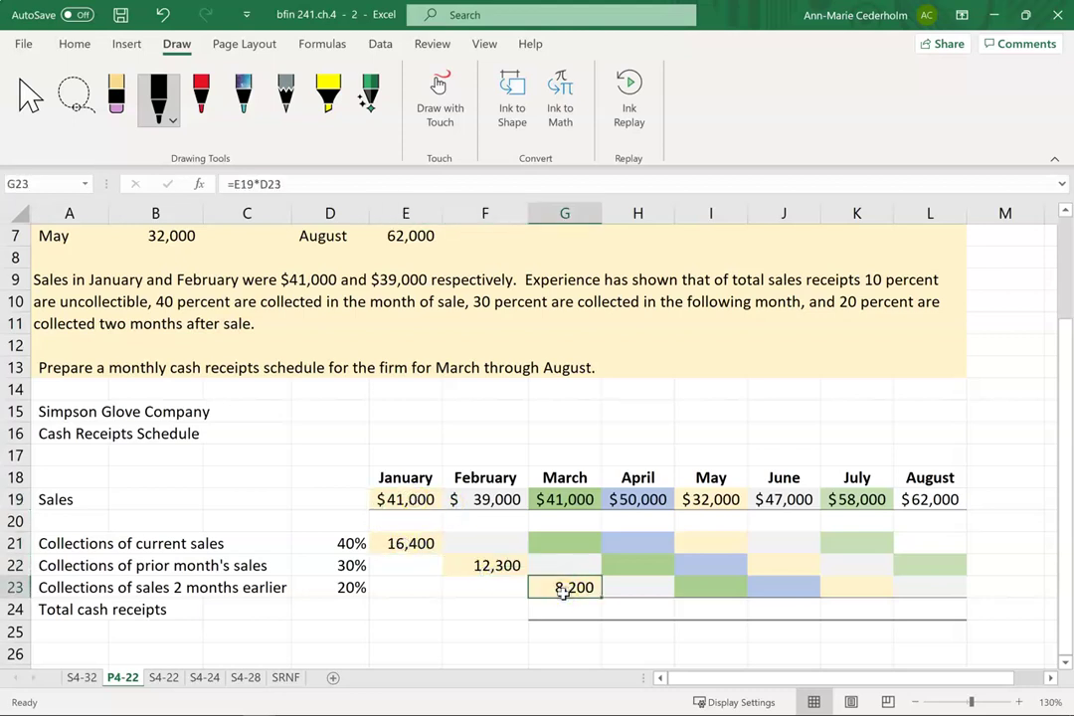
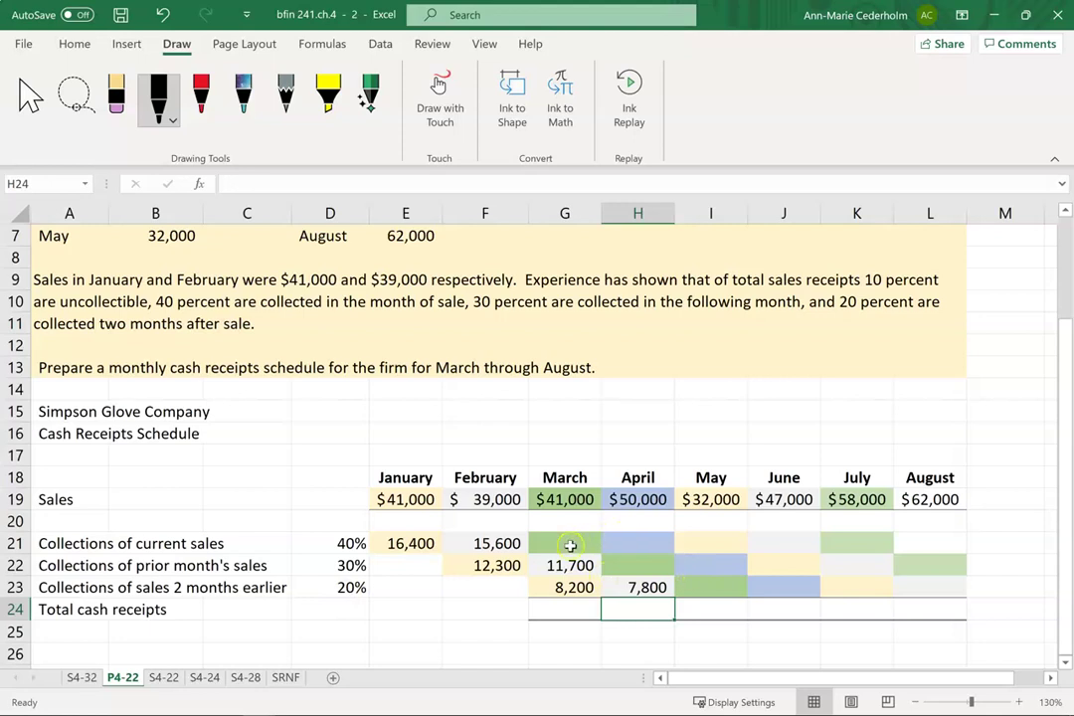
Step: Calculate March's collections of current sales in G21 by multiplying March sales G19 by the rate in D21
{"action": "type", "text": "="}
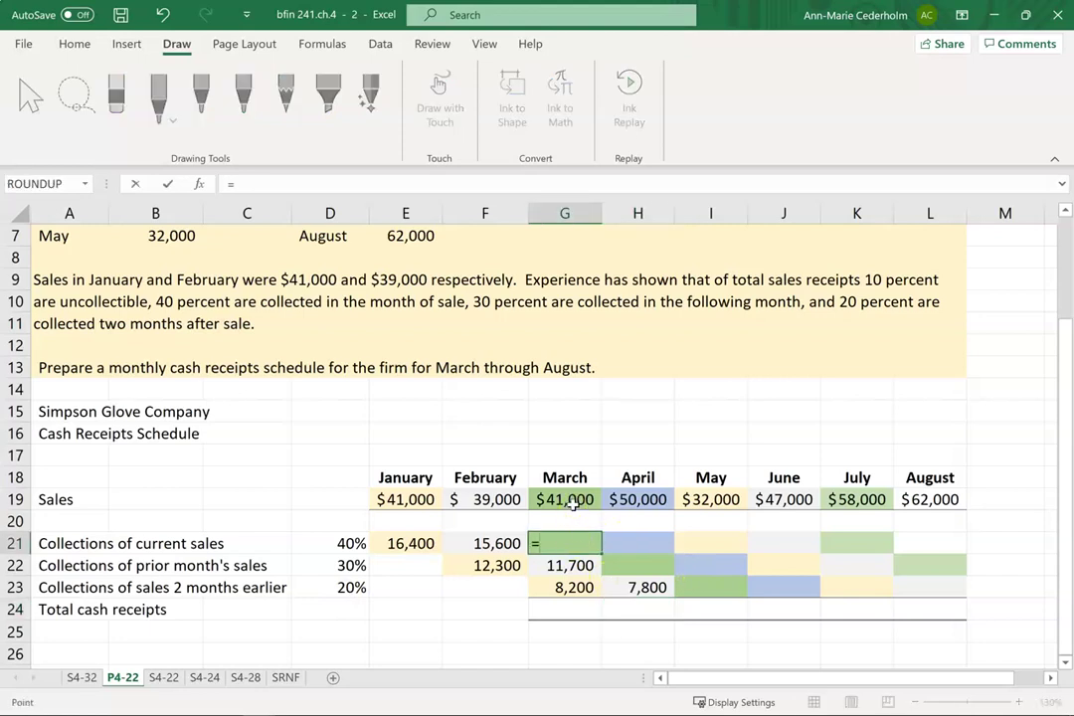
{"action": "left_click", "coordinate": [573, 501]}
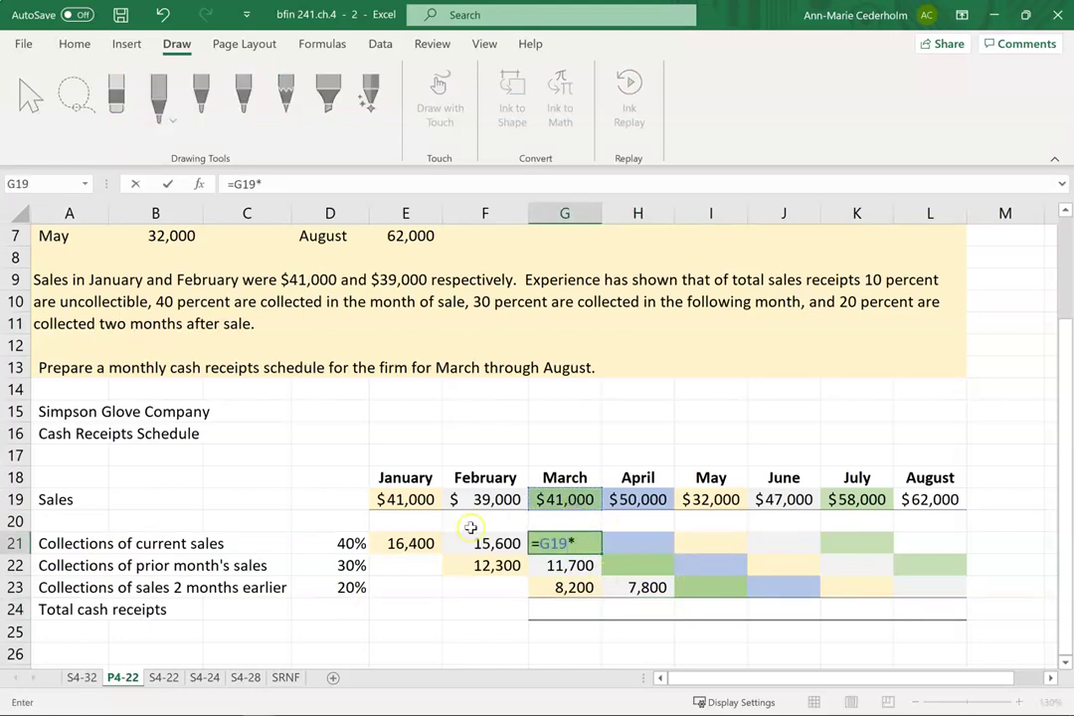
{"action": "left_click", "coordinate": [336, 542]}
{"action": "key", "text": "Return"}
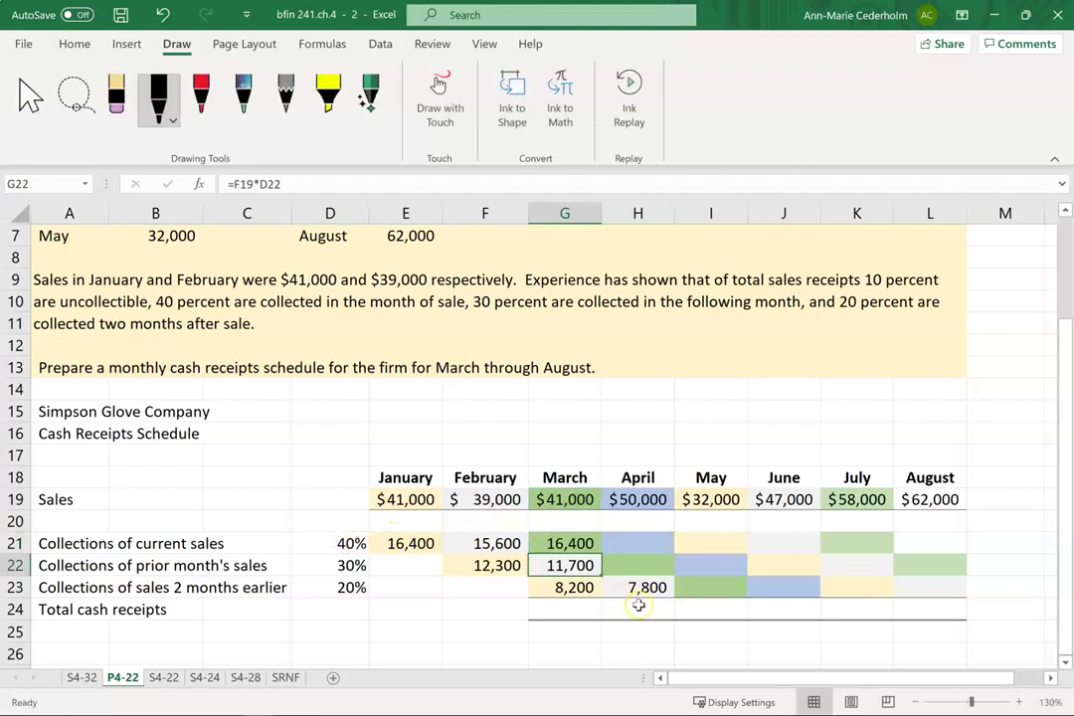
Step: Calculate April's collections of prior month's sales in H22 by multiplying March sales G19 by the rate in D22
{"action": "left_click", "coordinate": [638, 566]}
{"action": "type", "text": "="}
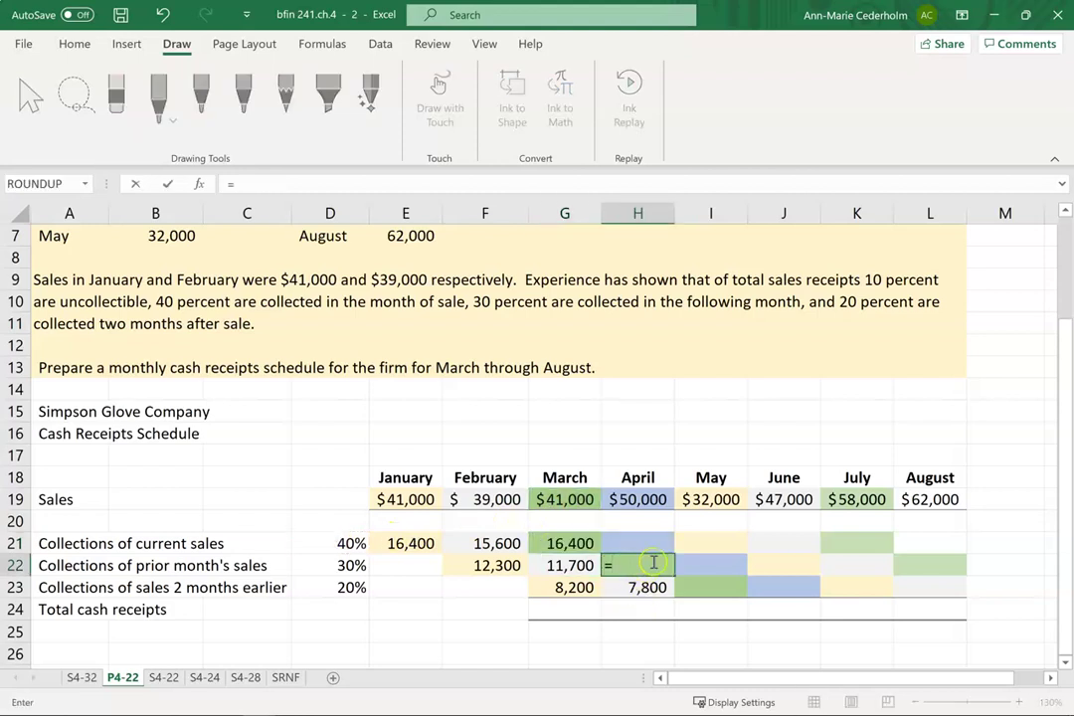
{"action": "left_click", "coordinate": [583, 500]}
{"action": "type", "text": "*"}
{"action": "left_click", "coordinate": [321, 565]}
{"action": "key", "text": "Return"}
Step: Calculate May's collections of sales two months earlier in I23 by multiplying March sales G19 by the rate in D23
{"action": "left_click", "coordinate": [734, 585]}
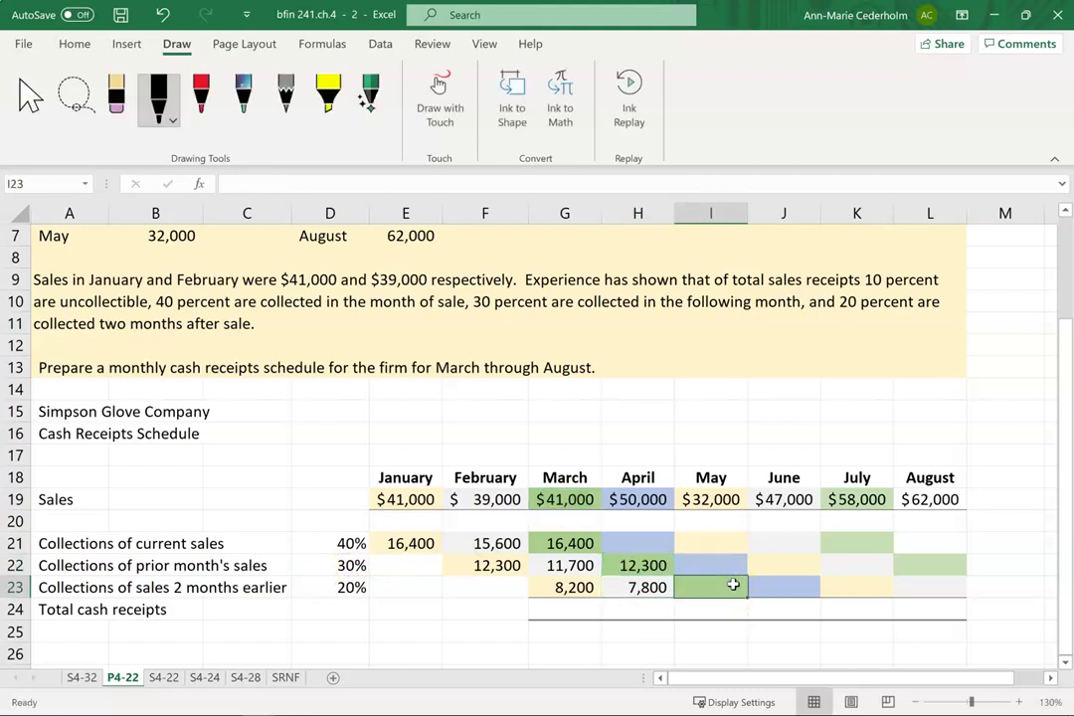
{"action": "type", "text": "="}
{"action": "left_click", "coordinate": [555, 500]}
{"action": "type", "text": "*"}
{"action": "left_click", "coordinate": [352, 587]}
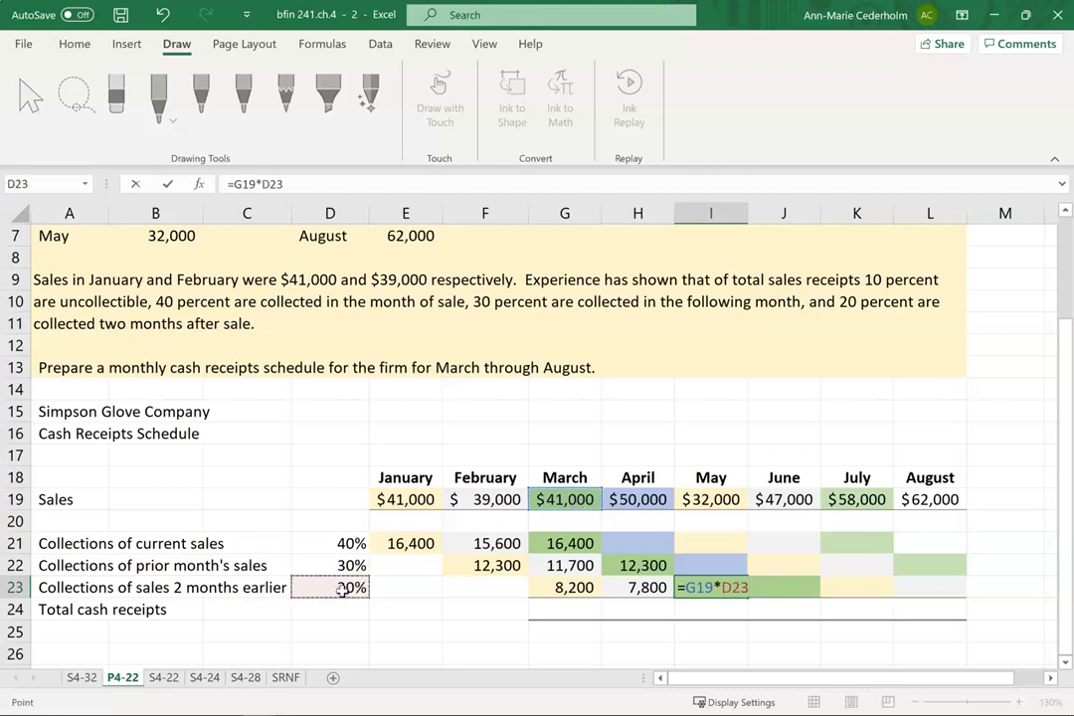
{"action": "key", "text": "Return"}
Step: Calculate April's collections of current sales in H21 by multiplying April sales H19 by the rate in D21
{"action": "left_click", "coordinate": [625, 540]}
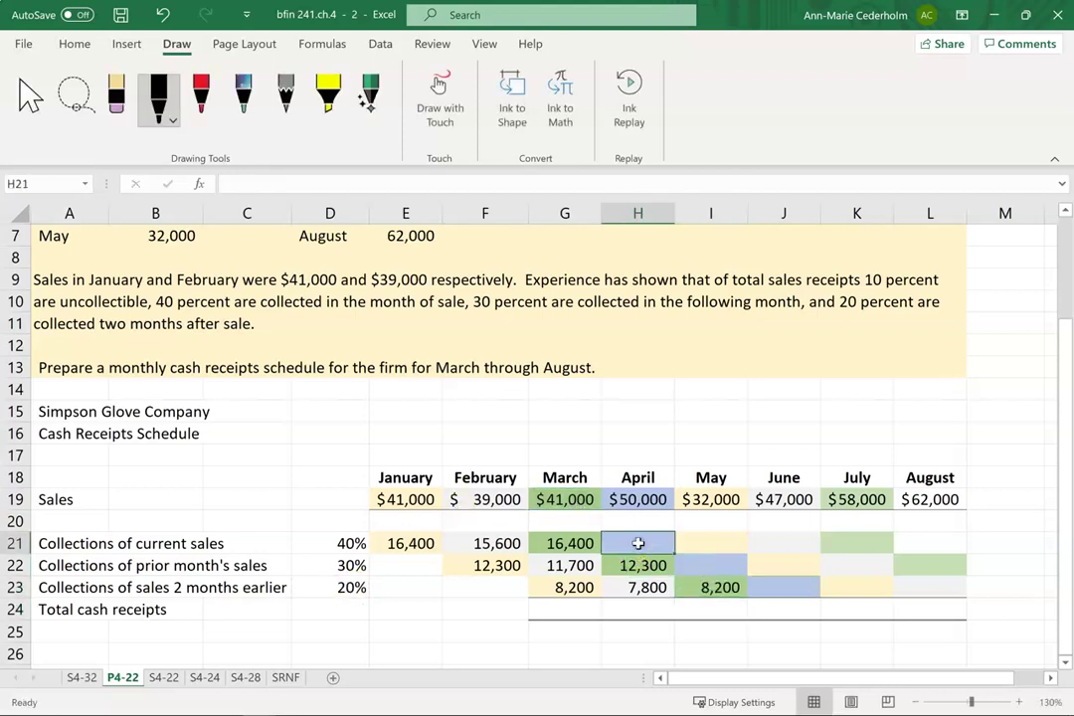
{"action": "type", "text": "="}
{"action": "left_click", "coordinate": [641, 505]}
{"action": "type", "text": "*"}
{"action": "left_click", "coordinate": [337, 544]}
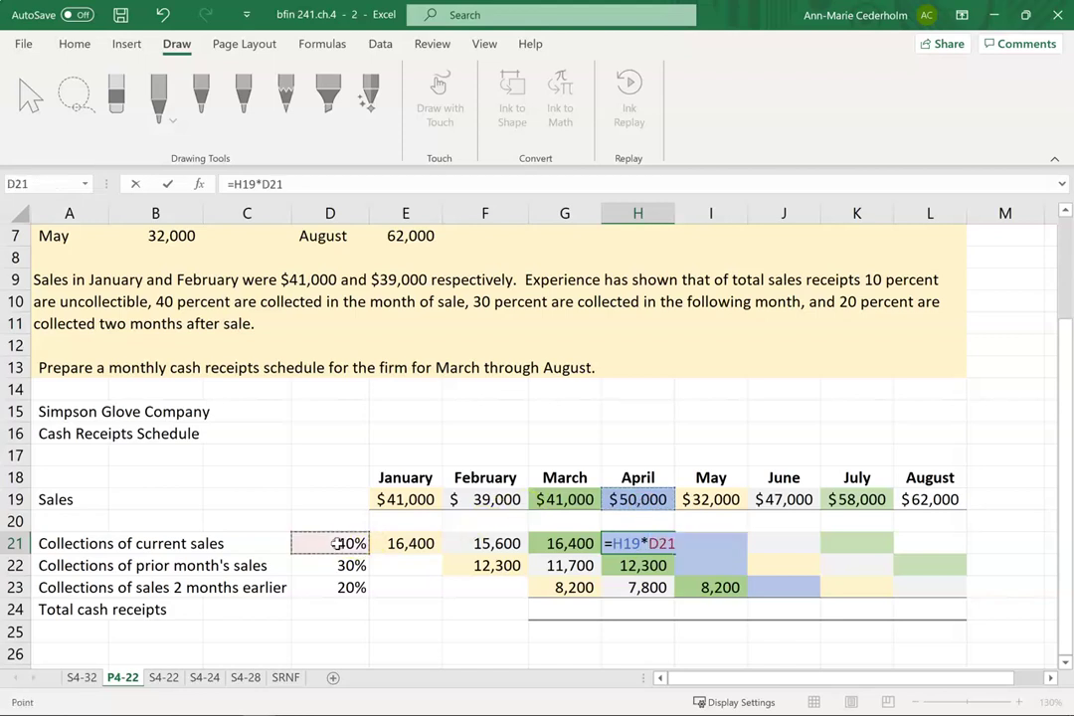
{"action": "key", "text": "Return"}
Step: Calculate May's collections of prior month's sales in I22 by multiplying April sales H19 by the rate in D22
{"action": "left_click", "coordinate": [720, 565]}
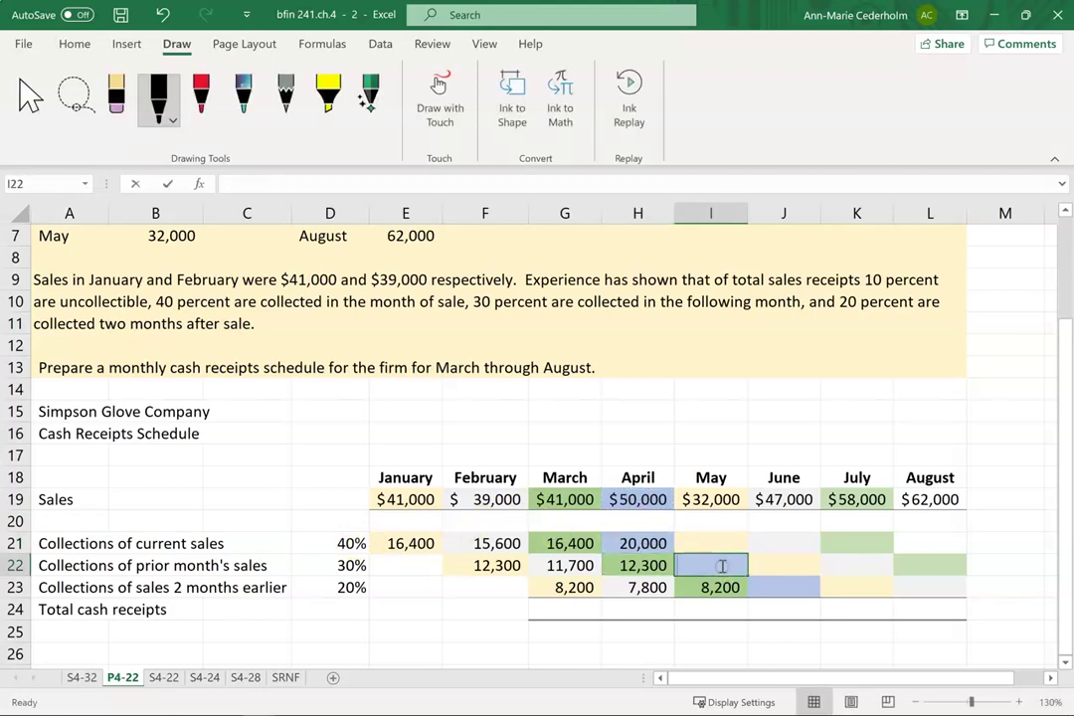
{"action": "type", "text": "="}
{"action": "left_click", "coordinate": [644, 501]}
{"action": "type", "text": "*"}
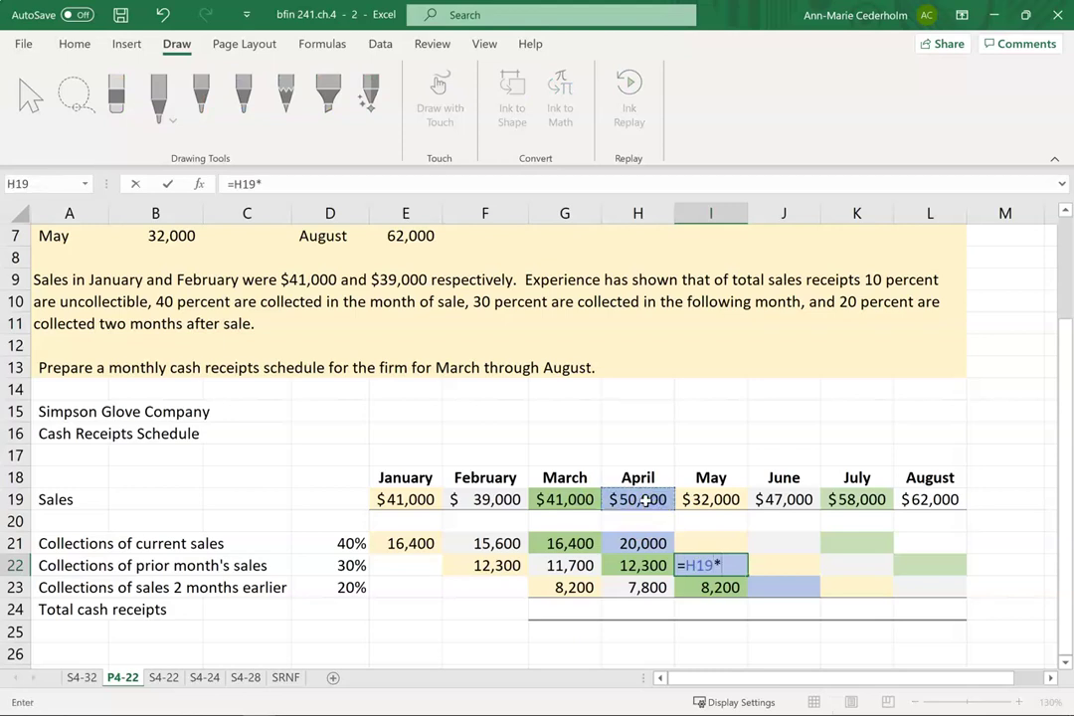
{"action": "left_click", "coordinate": [338, 565]}
{"action": "key", "text": "Return"}
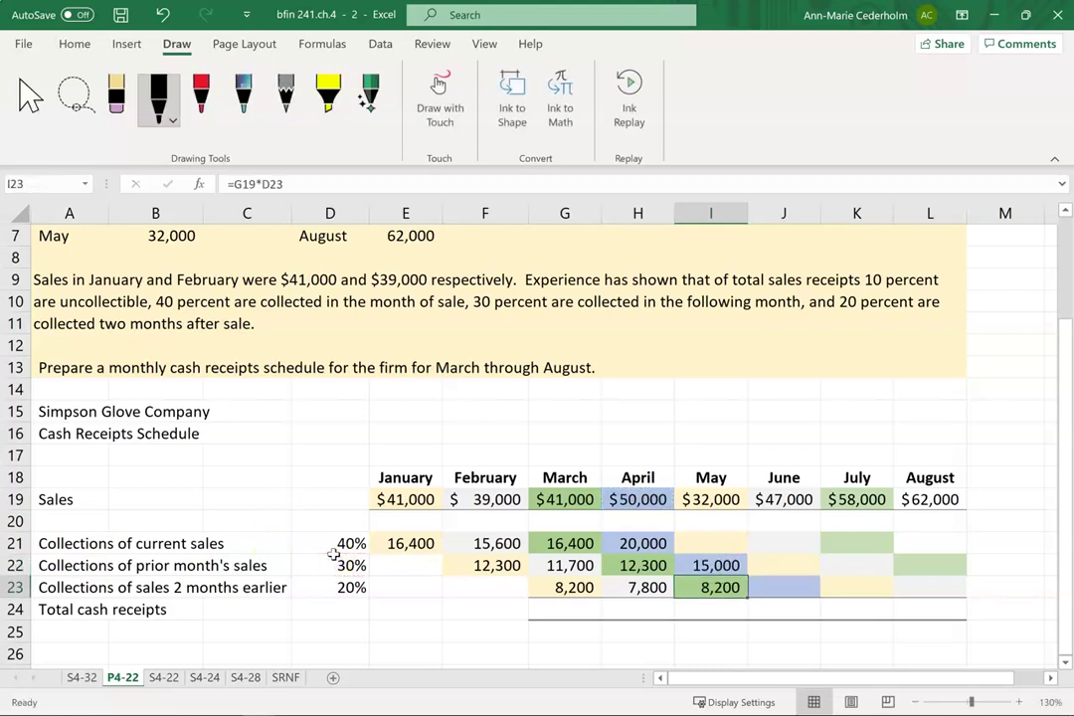
Step: Calculate June's collections of sales two months earlier in J23 by multiplying April sales H19 by the rate in D23
{"action": "left_click", "coordinate": [759, 585]}
{"action": "type", "text": "="}
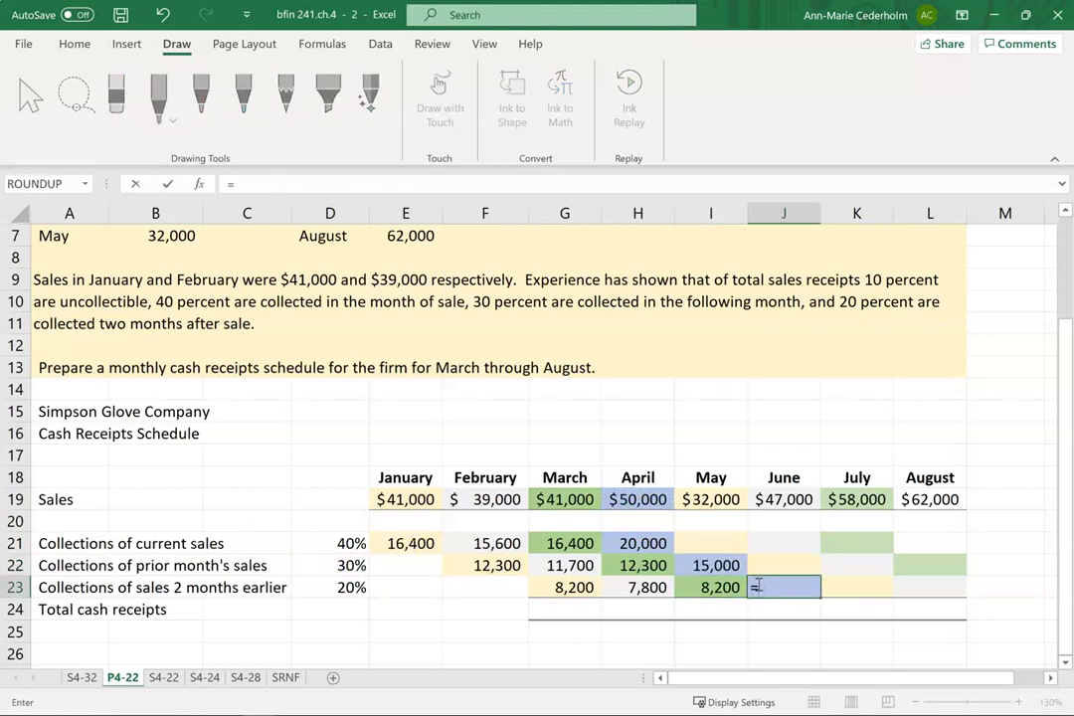
{"action": "left_click", "coordinate": [637, 501]}
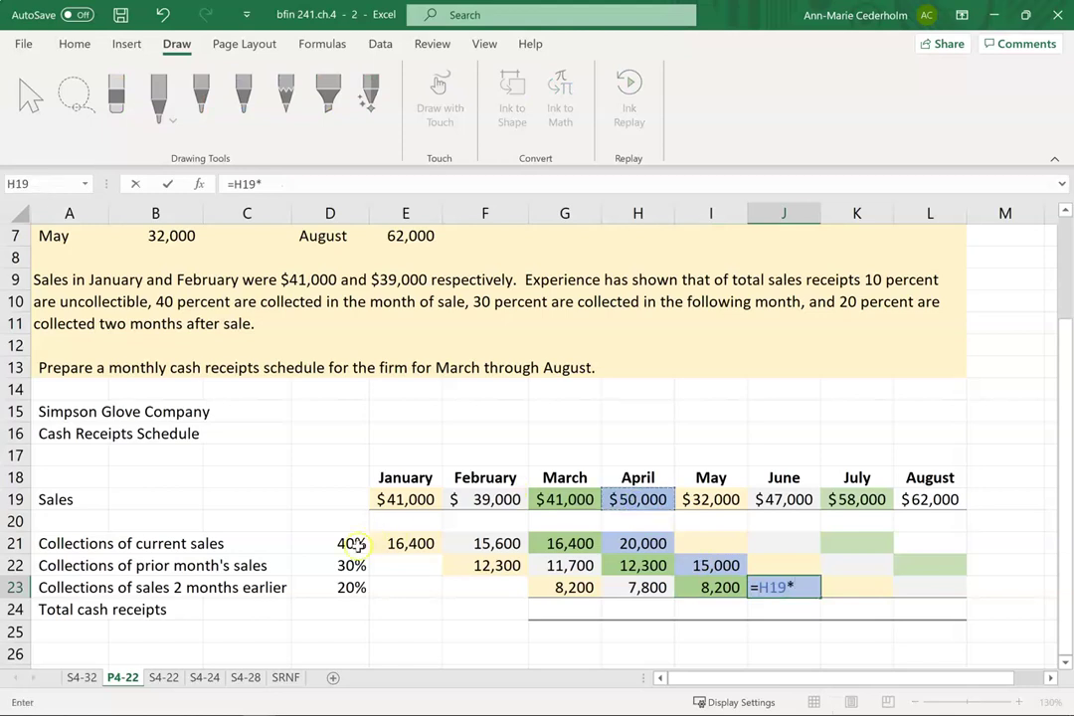
{"action": "left_click", "coordinate": [348, 587]}
{"action": "key", "text": "Return"}
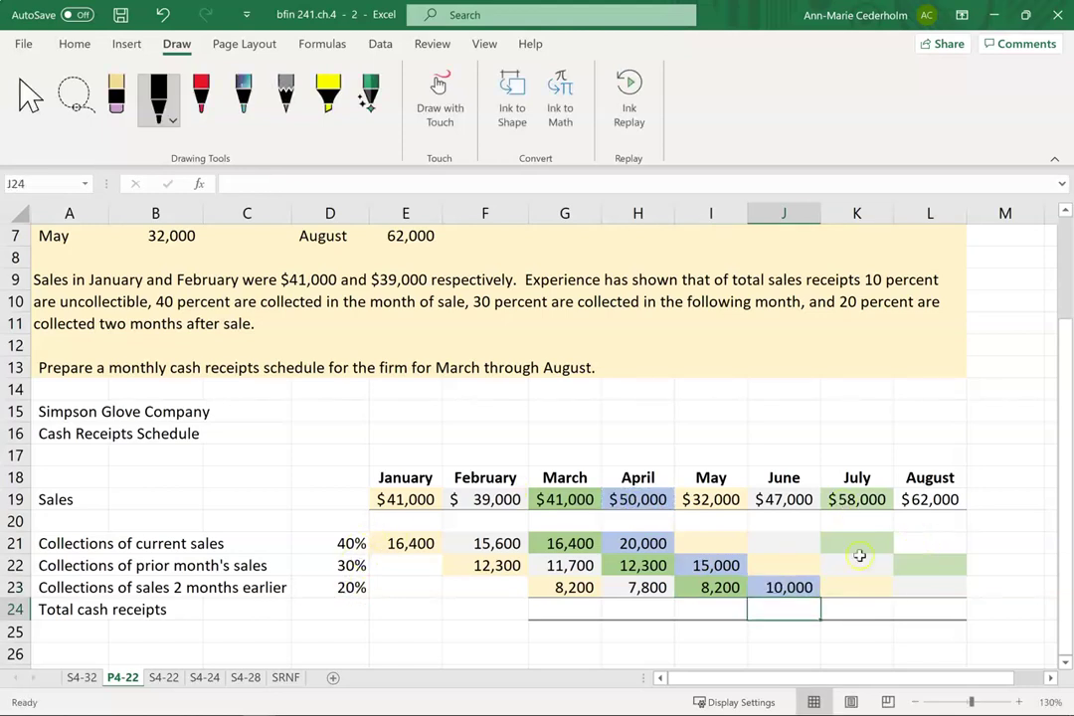
Step: Calculate May's collections of current sales in I21 by multiplying May sales I19 by the rate in D21
{"action": "left_click", "coordinate": [699, 546]}
{"action": "type", "text": "="}
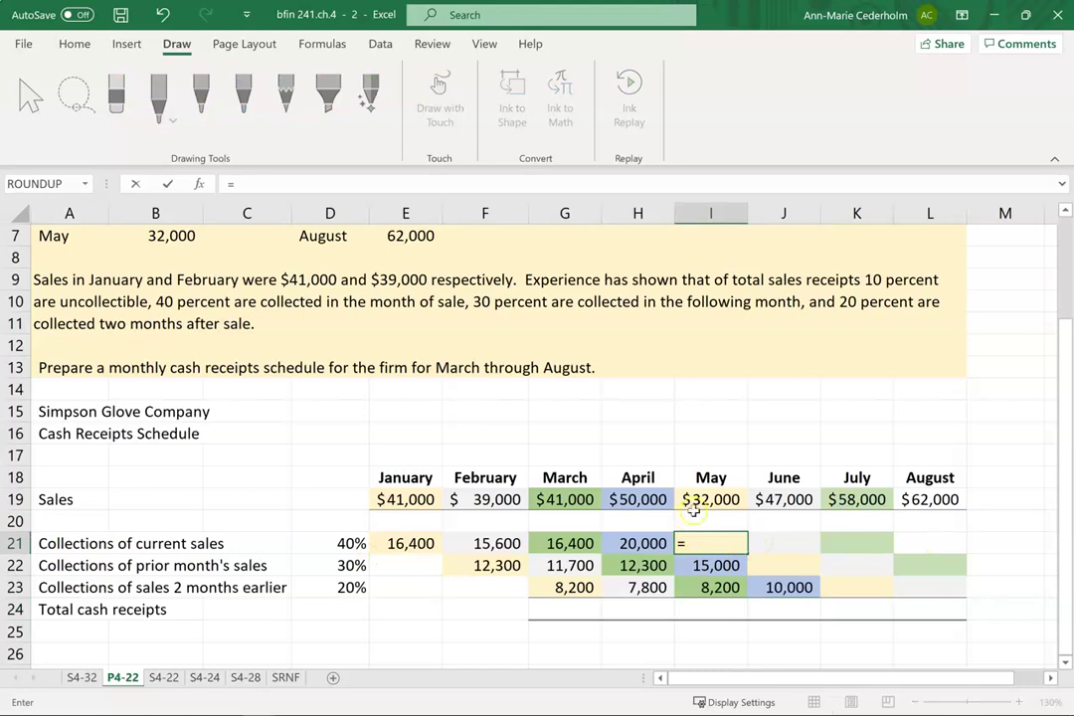
{"action": "left_click", "coordinate": [700, 500]}
{"action": "type", "text": "*"}
{"action": "left_click", "coordinate": [350, 544]}
{"action": "key", "text": "Return"}
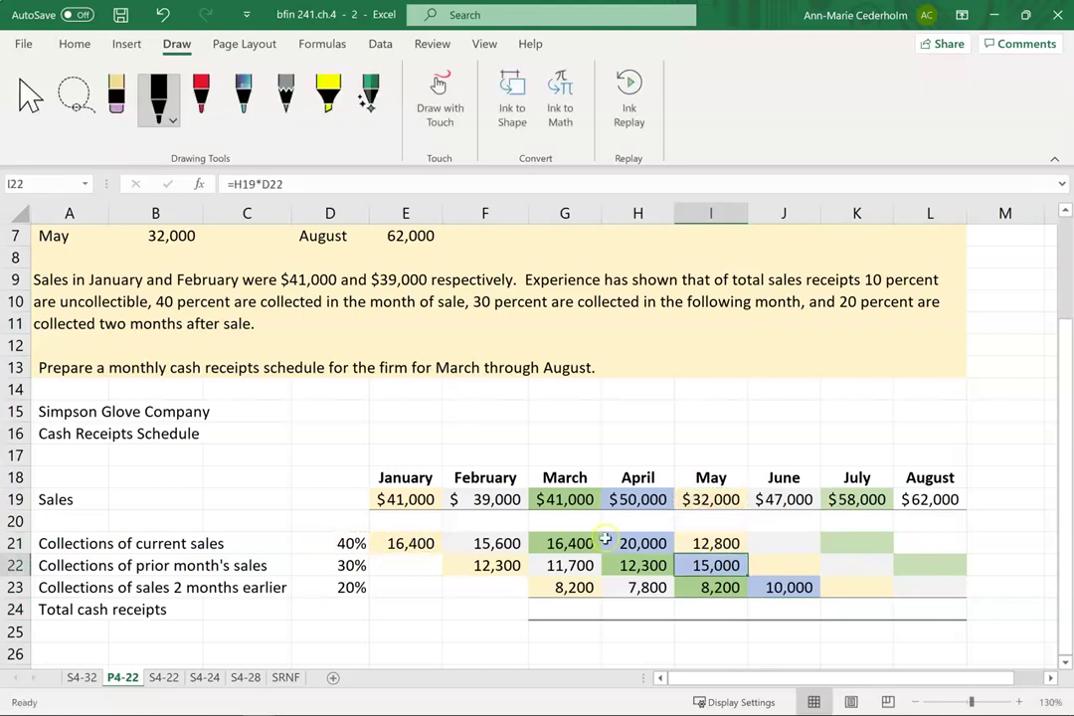
Step: Calculate June's collections of prior month's sales in J22 by multiplying May sales I19 by the rate in D22
{"action": "left_click", "coordinate": [796, 565]}
{"action": "type", "text": "="}
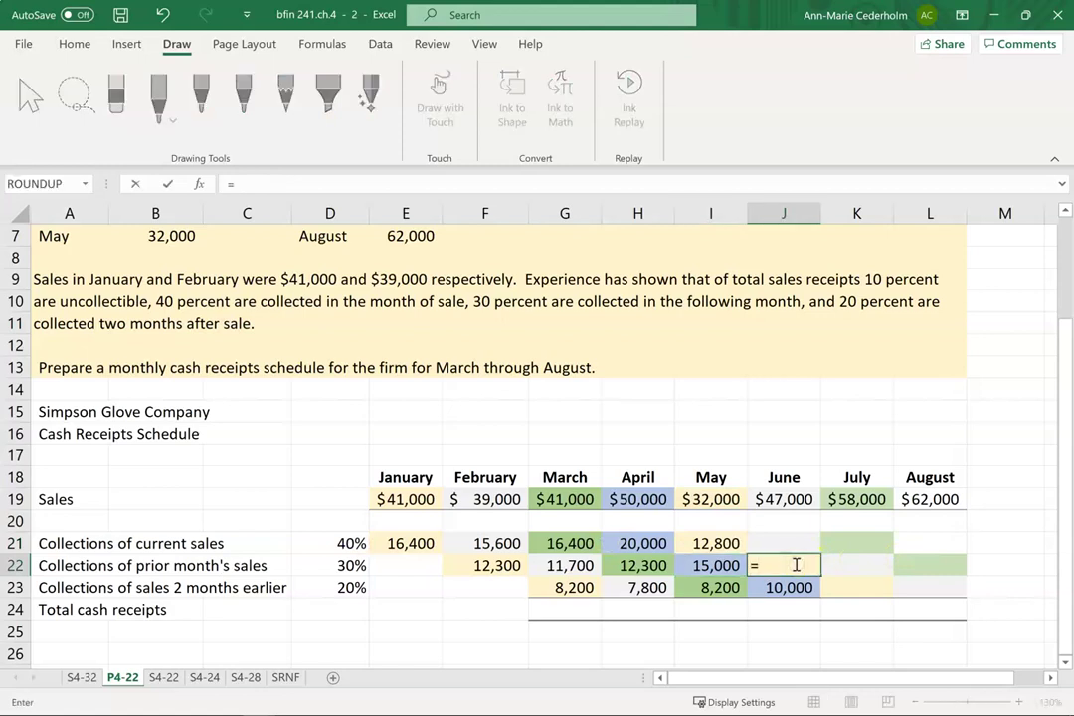
{"action": "left_click", "coordinate": [734, 495]}
{"action": "type", "text": "*"}
{"action": "left_click", "coordinate": [337, 563]}
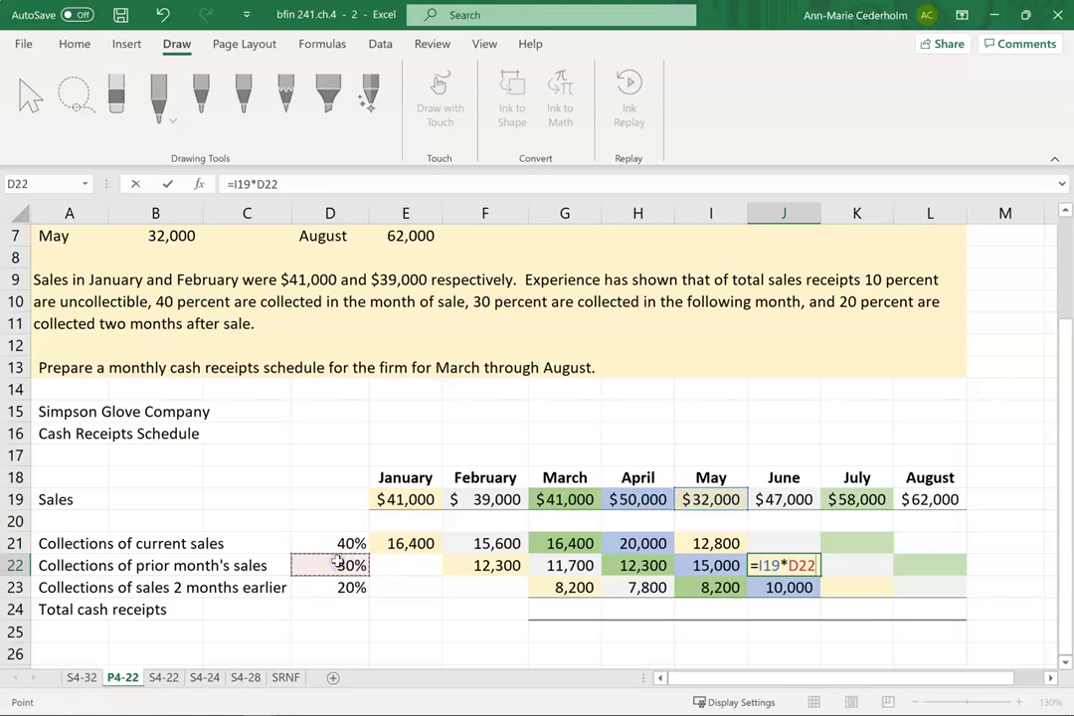
{"action": "key", "text": "Return"}
Step: Calculate July's collections of sales two months earlier in K23 by multiplying May sales I19 by the rate in D23
{"action": "left_click", "coordinate": [883, 586]}
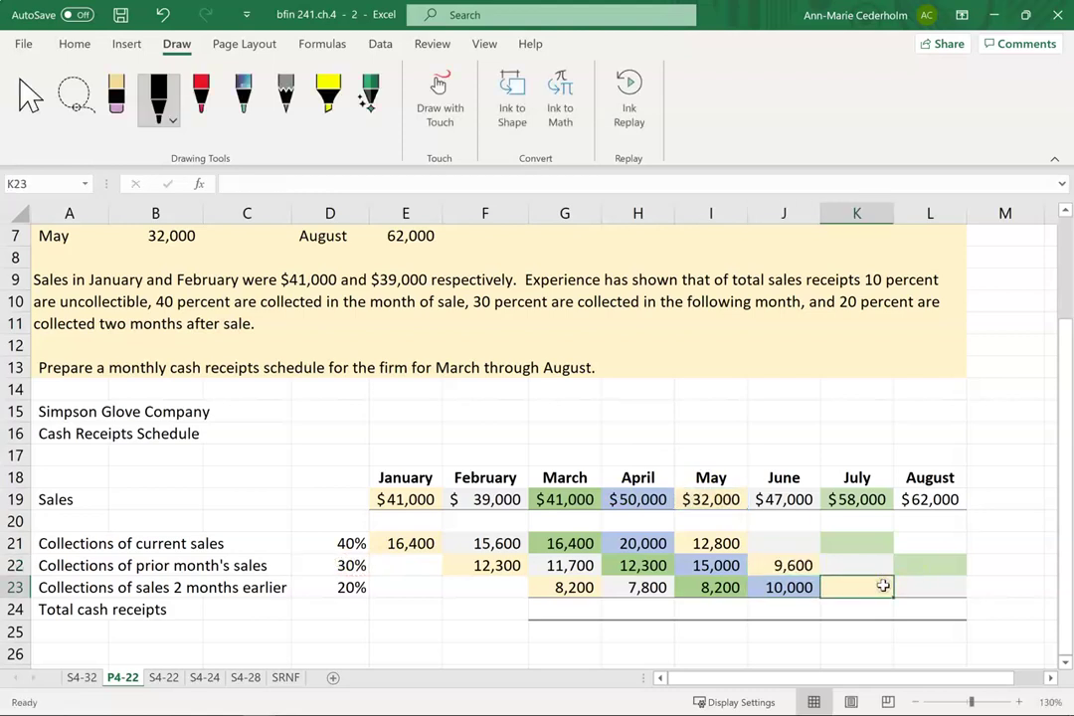
{"action": "type", "text": "="}
{"action": "left_click", "coordinate": [696, 500]}
{"action": "type", "text": "*"}
{"action": "left_click", "coordinate": [348, 587]}
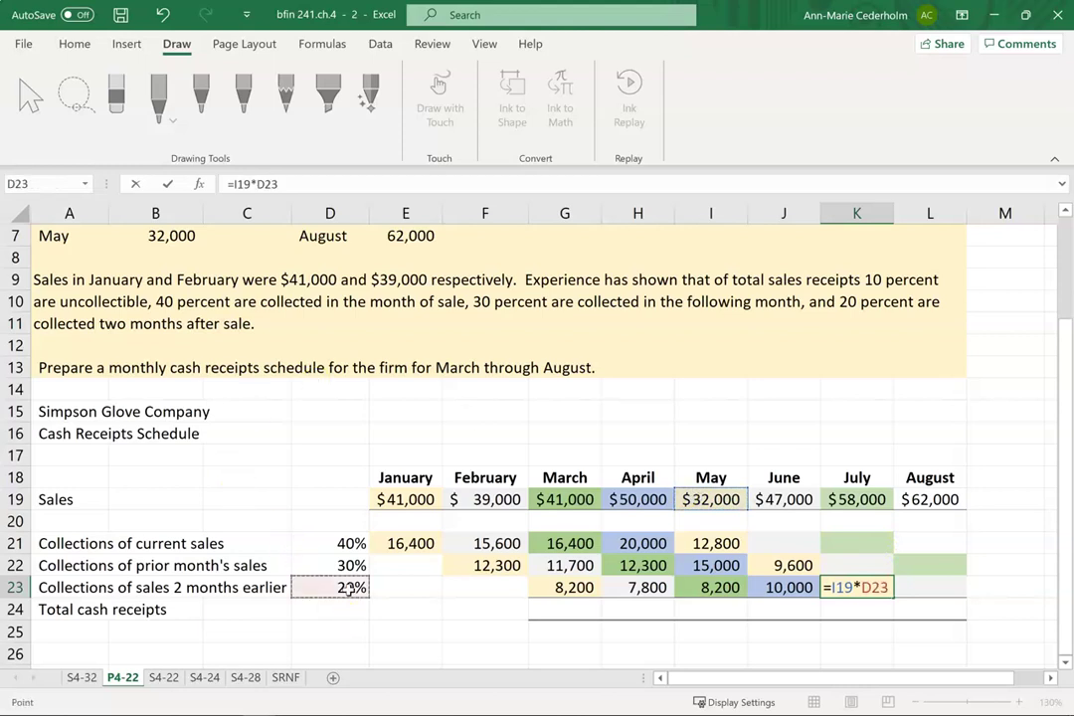
{"action": "key", "text": "Return"}
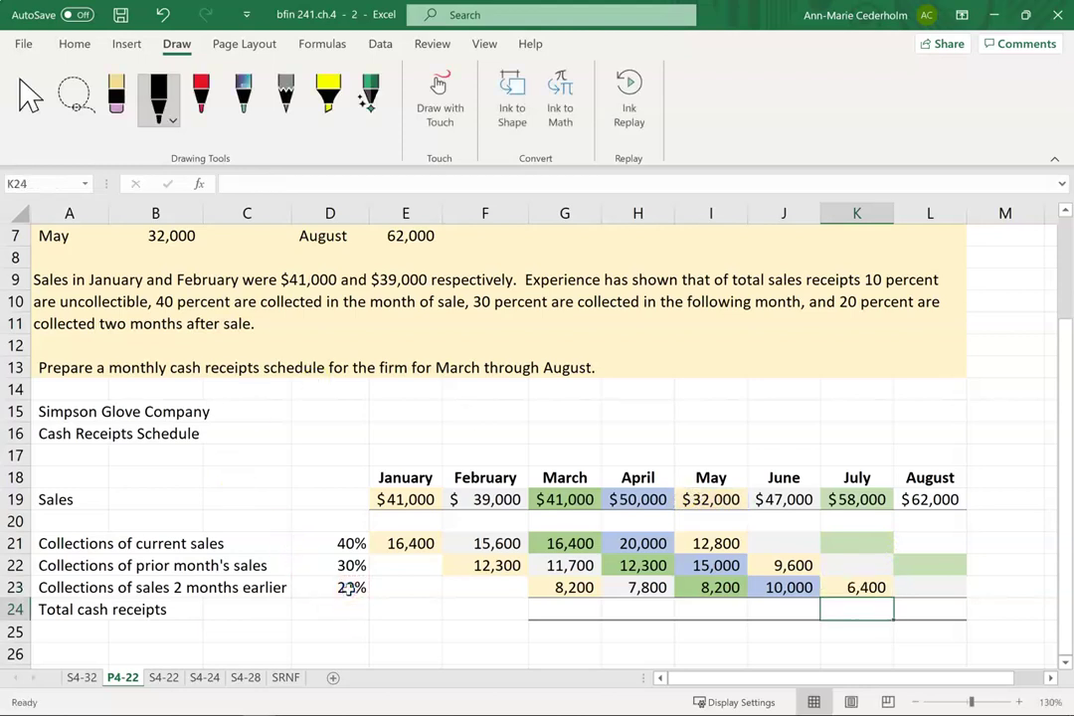
Step: Calculate June's collections of current sales in J21 by multiplying June sales J19 by the rate in D21
{"action": "left_click", "coordinate": [777, 539]}
{"action": "type", "text": "="}
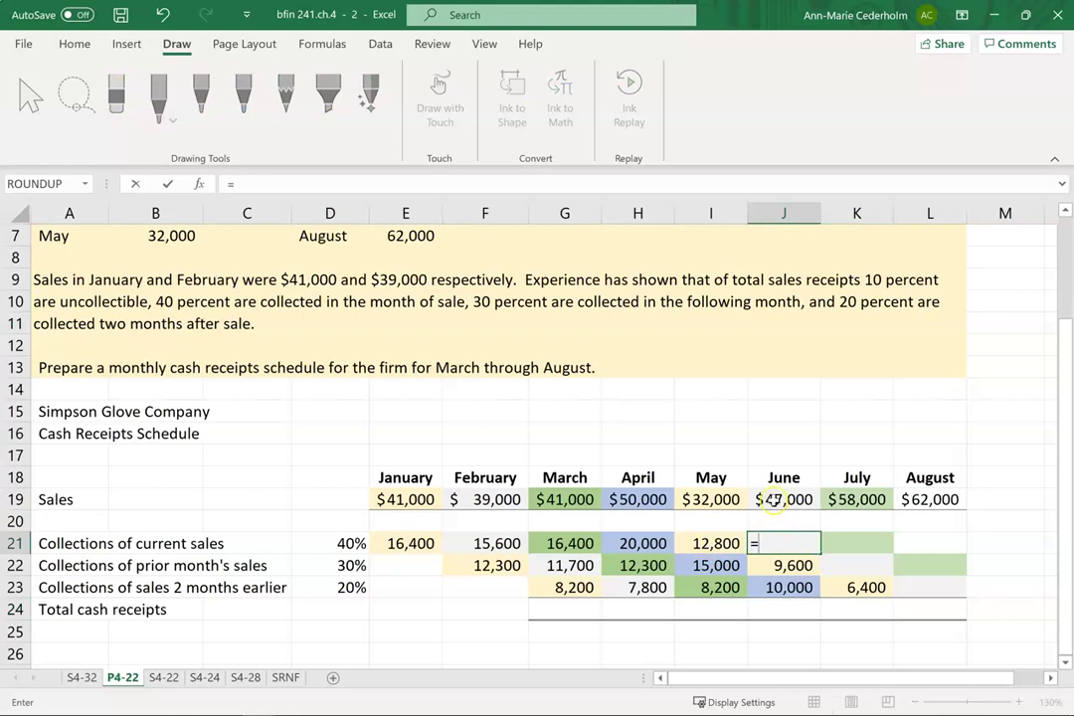
{"action": "left_click", "coordinate": [772, 500]}
{"action": "type", "text": "*"}
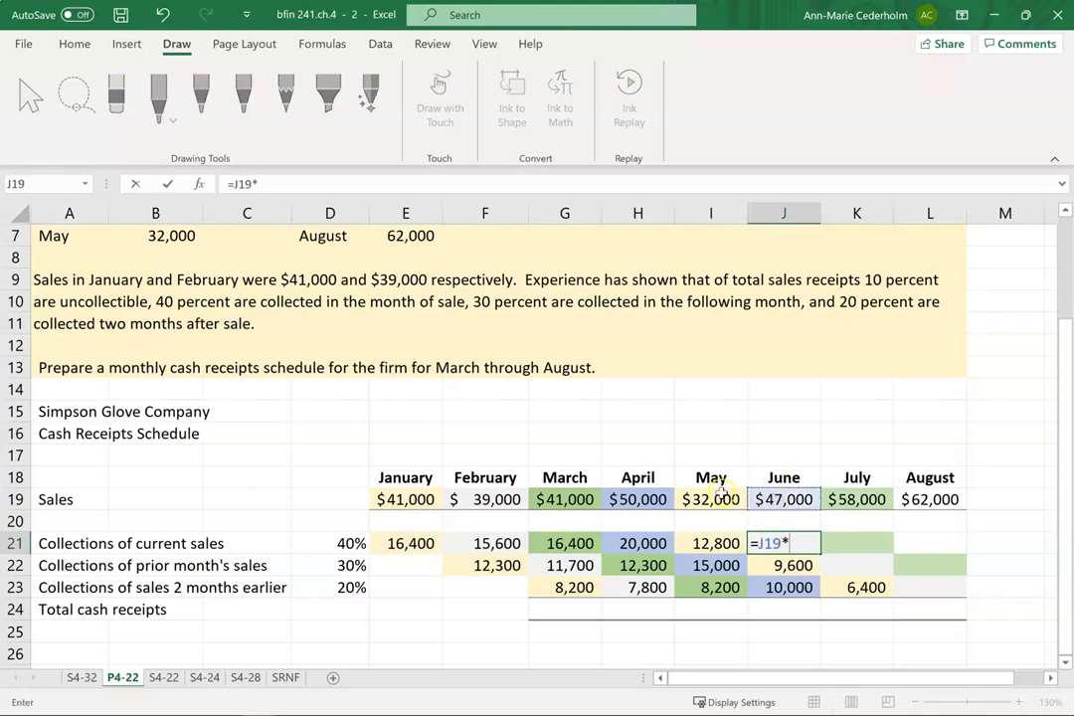
{"action": "left_click", "coordinate": [331, 540]}
{"action": "key", "text": "Return"}
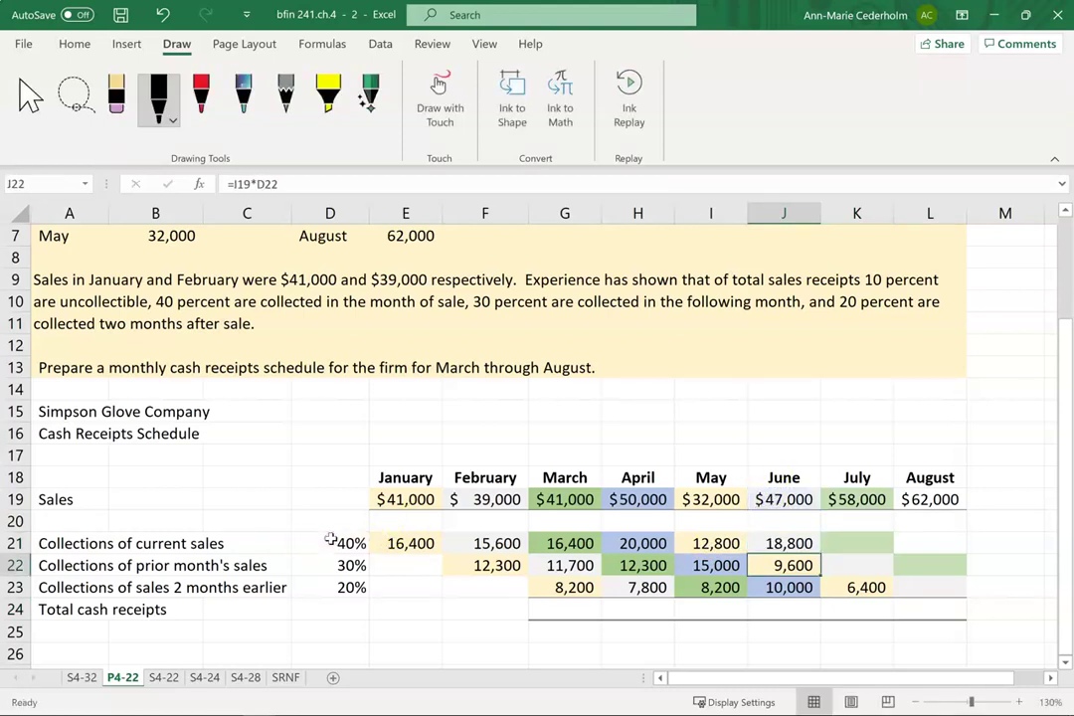
Step: Calculate July's collections of prior month's sales in K22 by multiplying June sales J19 by the rate in D22
{"action": "left_click", "coordinate": [851, 568]}
{"action": "type", "text": "="}
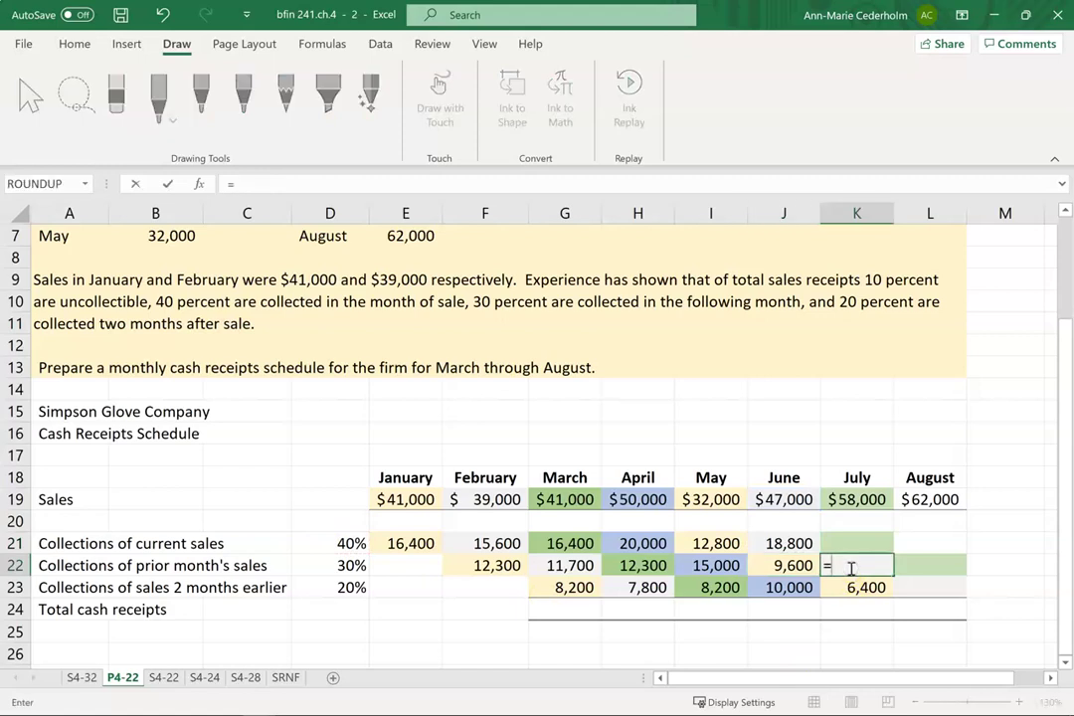
{"action": "left_click", "coordinate": [787, 501]}
{"action": "type", "text": "*"}
{"action": "left_click", "coordinate": [321, 567]}
{"action": "key", "text": "Return"}
Step: Calculate August's collections of sales two months earlier in L23 by multiplying June sales J19 by the rate in D23
{"action": "left_click", "coordinate": [939, 585]}
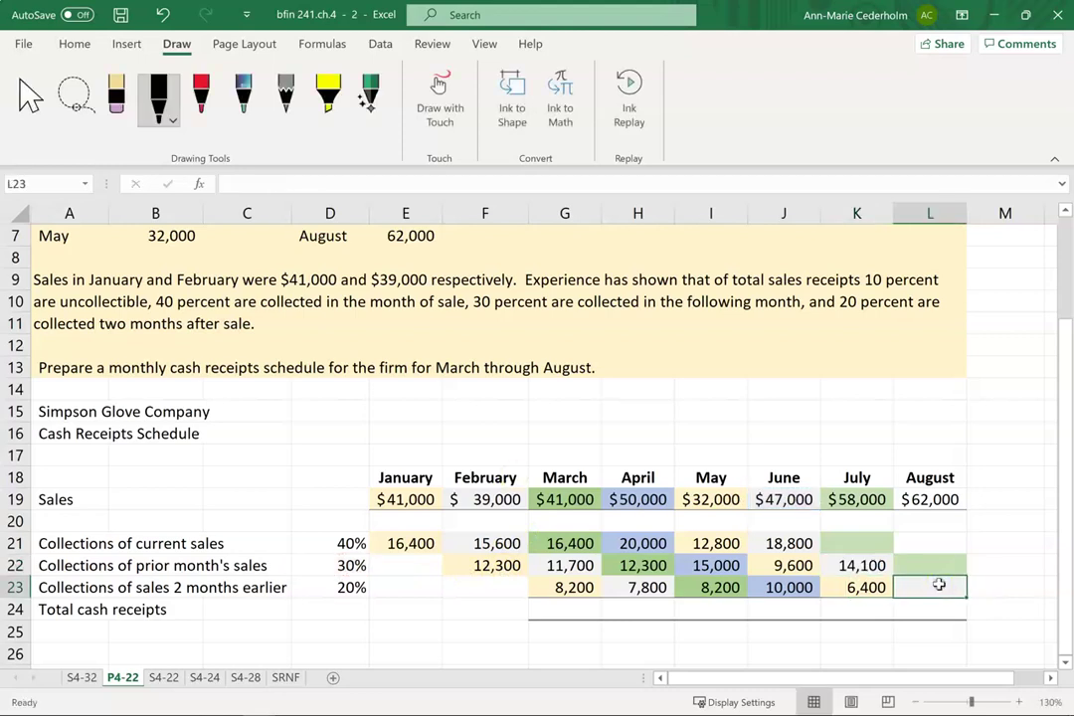
{"action": "type", "text": "="}
{"action": "left_click", "coordinate": [787, 501]}
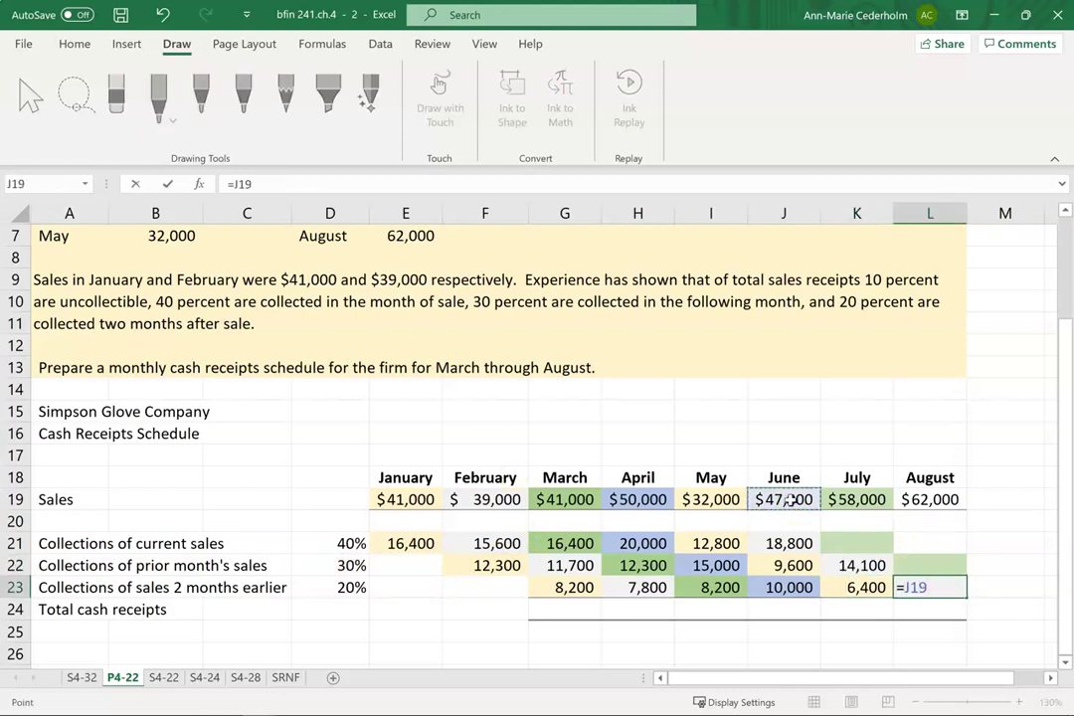
{"action": "type", "text": "*"}
{"action": "left_click", "coordinate": [306, 584]}
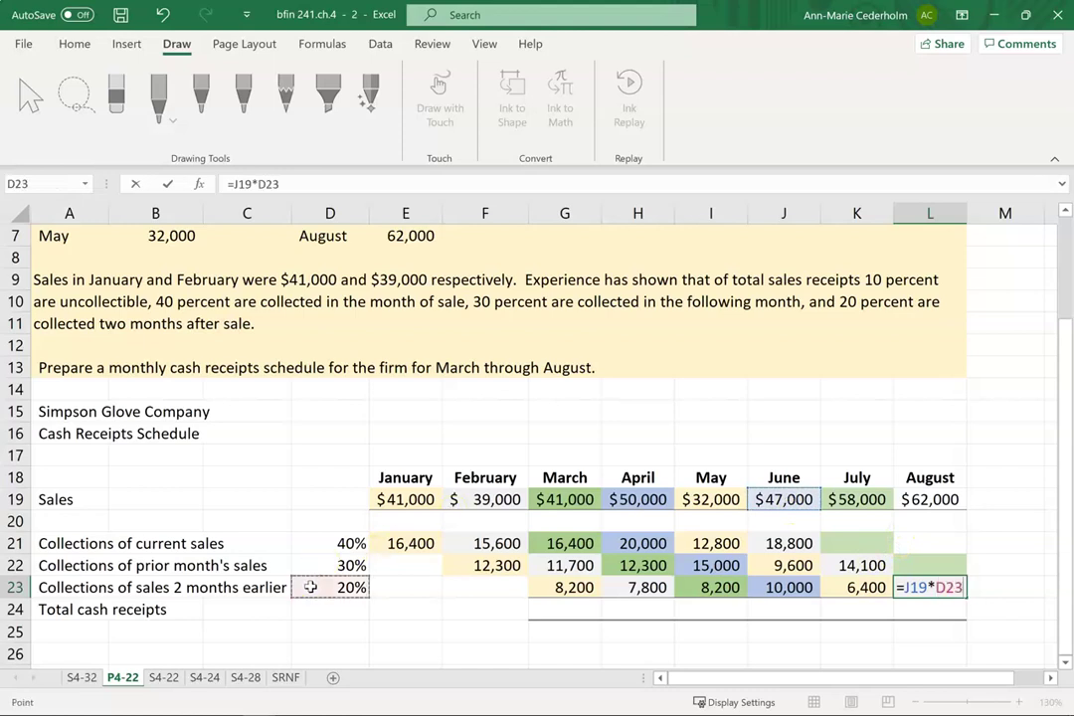
{"action": "key", "text": "Return"}
{"action": "key", "text": "Up"}
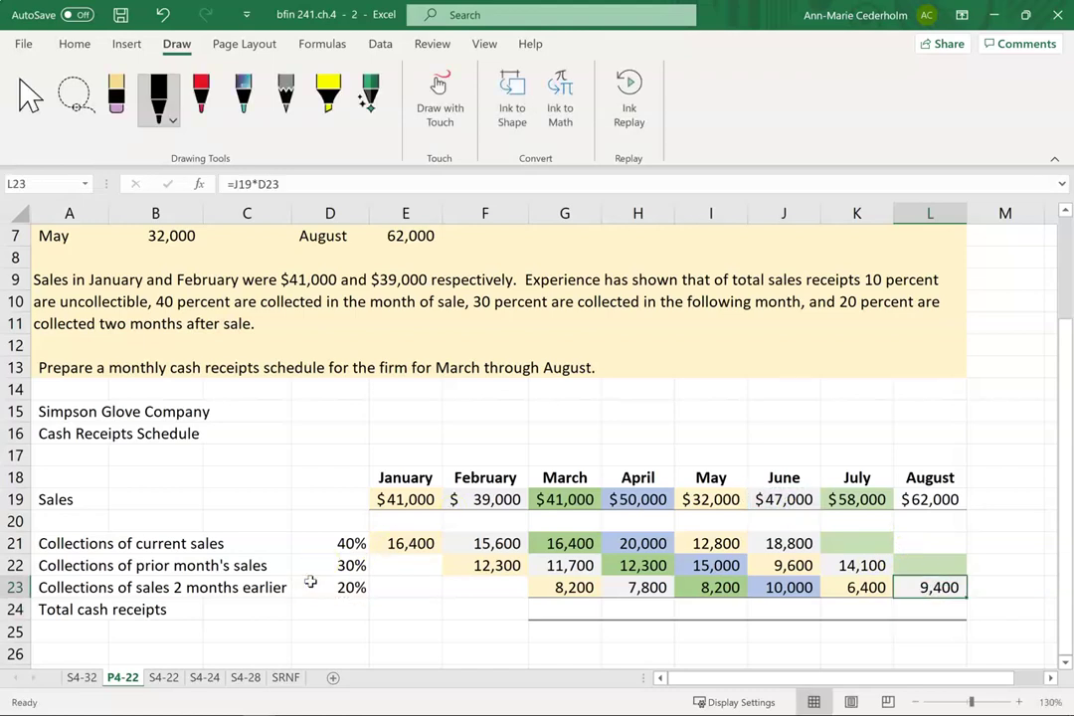
Step: Calculate July's collections of current sales in K21 by multiplying July sales K19 by the rate in D21
{"action": "left_click", "coordinate": [835, 542]}
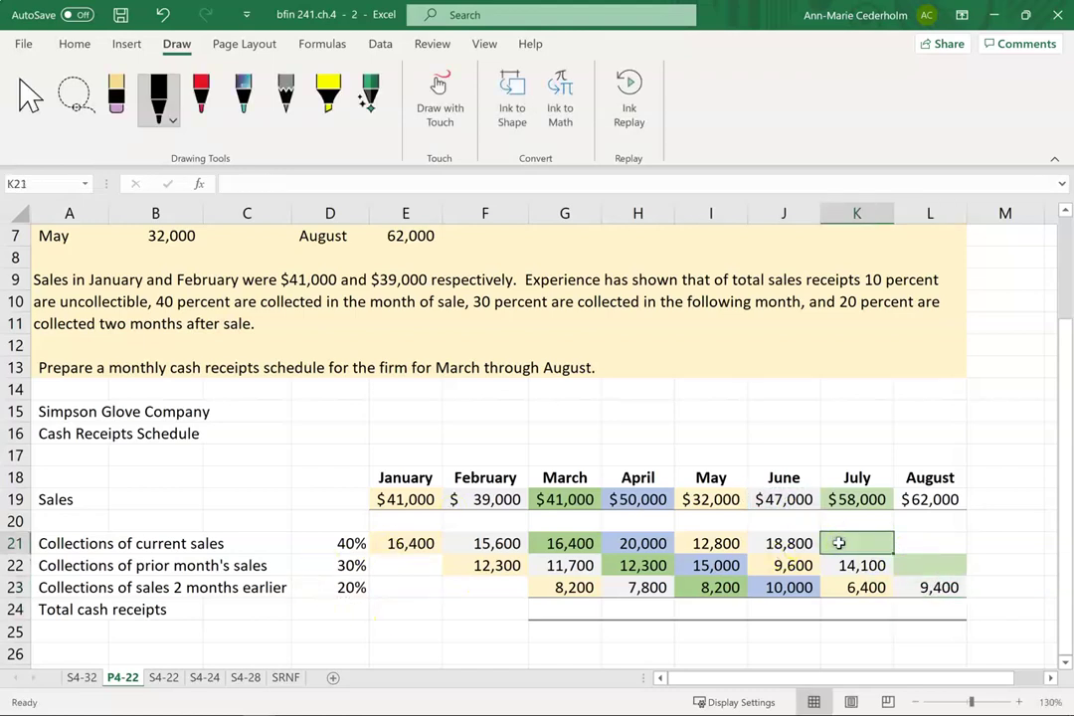
{"action": "type", "text": "="}
{"action": "left_click", "coordinate": [844, 497]}
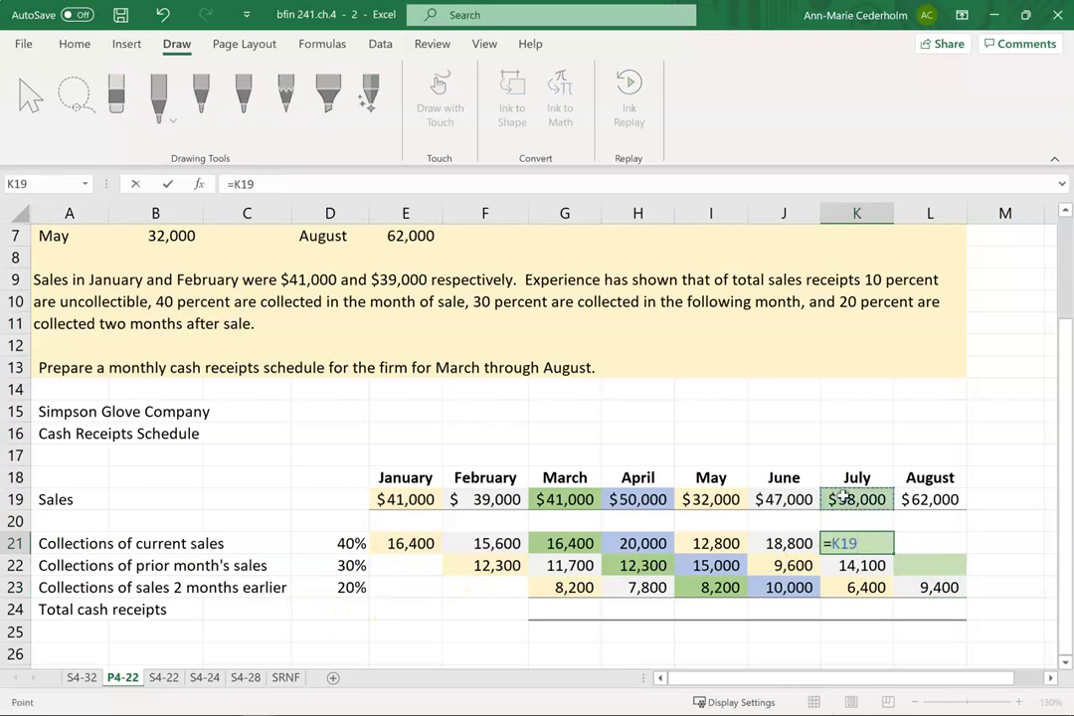
{"action": "type", "text": "*"}
{"action": "left_click", "coordinate": [351, 543]}
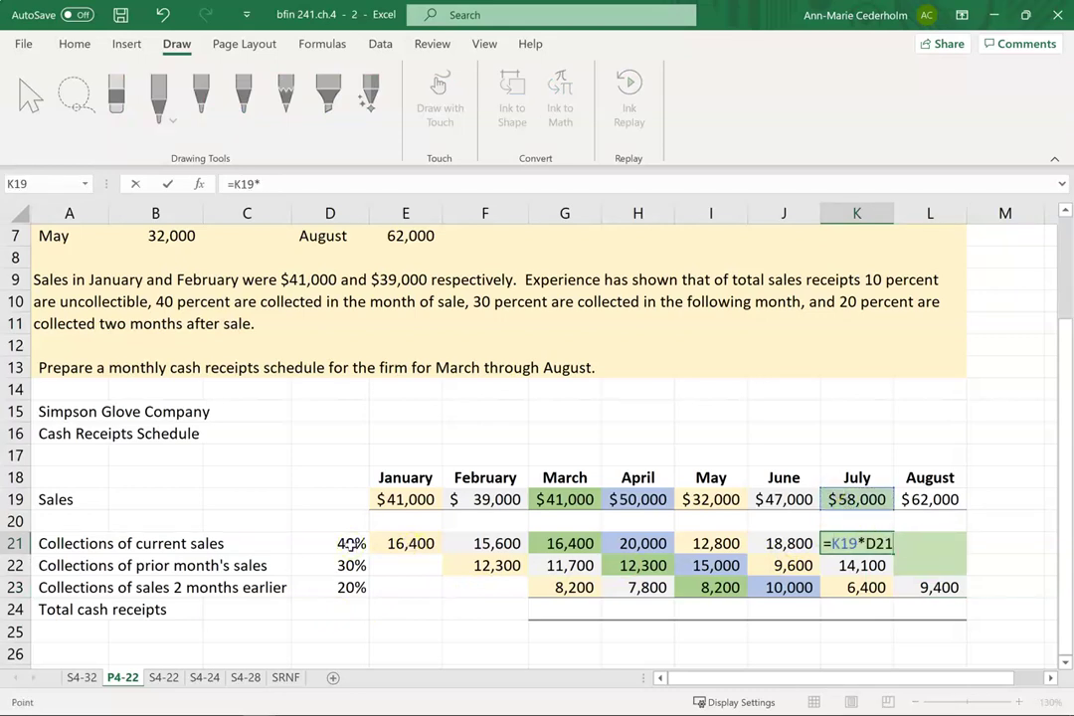
{"action": "key", "text": "ctrl+Return"}
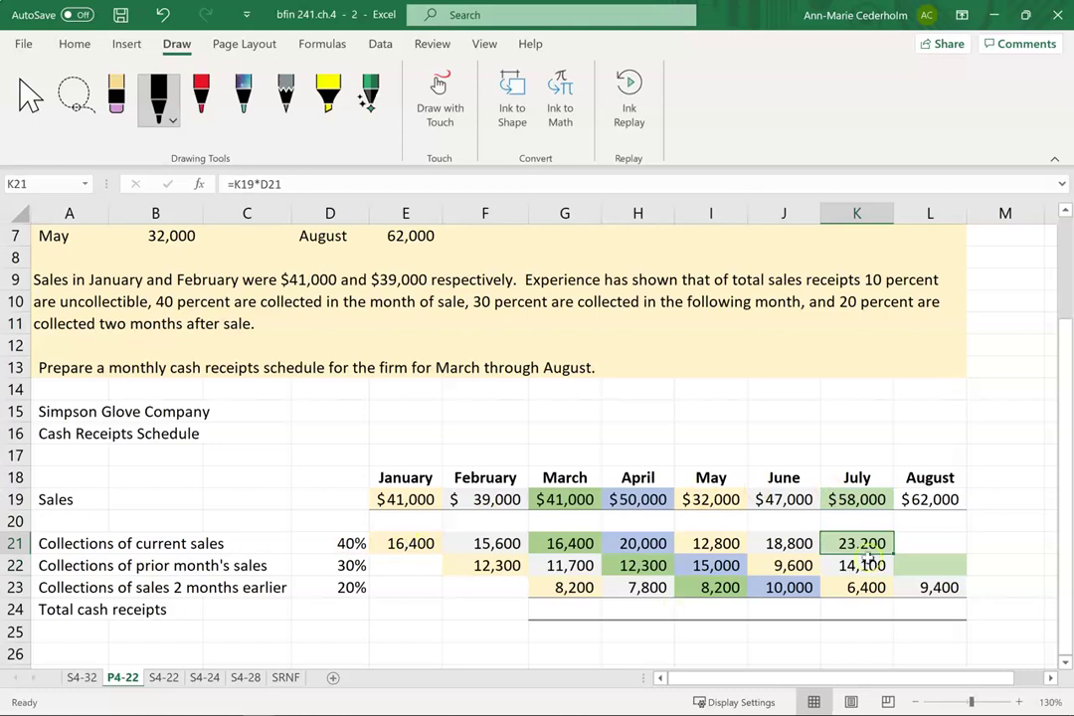
Step: Calculate August's collections of prior month's sales in L22 by multiplying July sales K19 by the rate in D22
{"action": "left_click", "coordinate": [911, 566]}
{"action": "type", "text": "="}
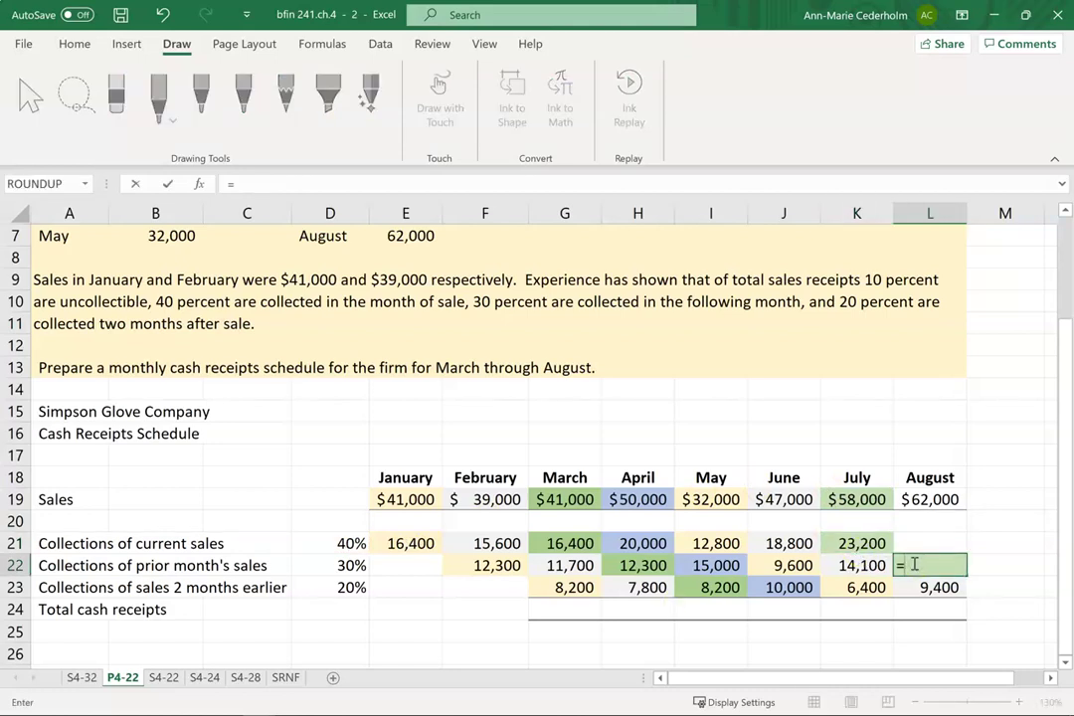
{"action": "left_click", "coordinate": [867, 500]}
{"action": "type", "text": "*"}
{"action": "left_click", "coordinate": [348, 565]}
{"action": "key", "text": "Return"}
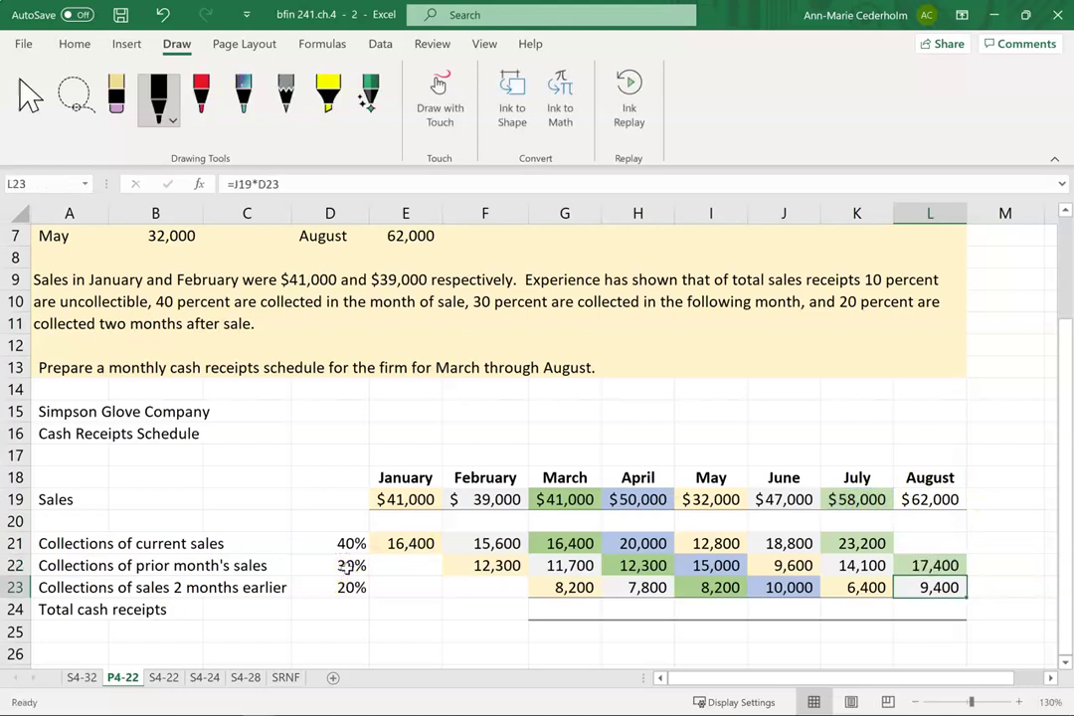
Step: Calculate August's collections of current sales in L21 by multiplying August sales L19 by the rate in D21
{"action": "left_click", "coordinate": [985, 478]}
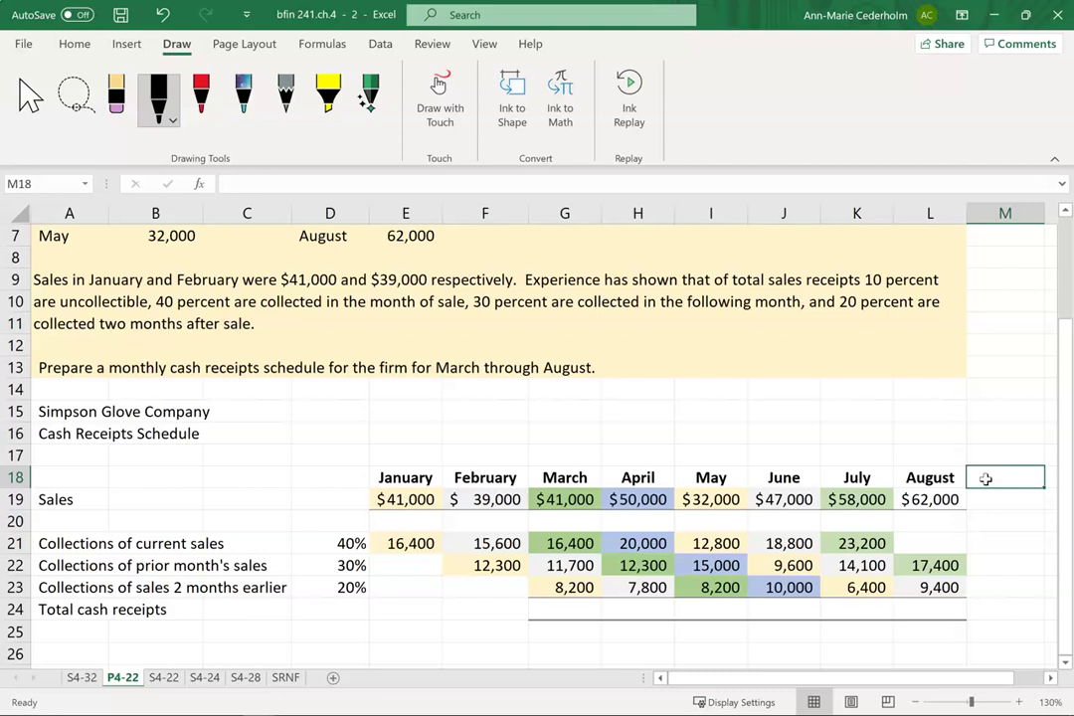
{"action": "left_click", "coordinate": [916, 542]}
{"action": "type", "text": "="}
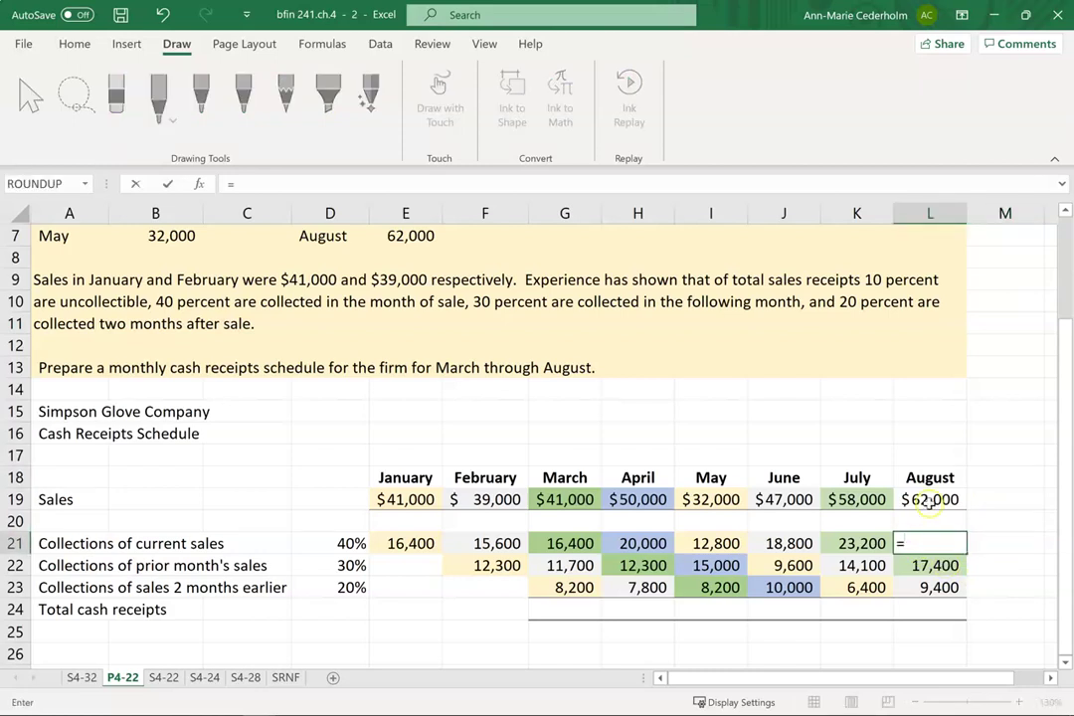
{"action": "left_click", "coordinate": [929, 501]}
{"action": "type", "text": "*"}
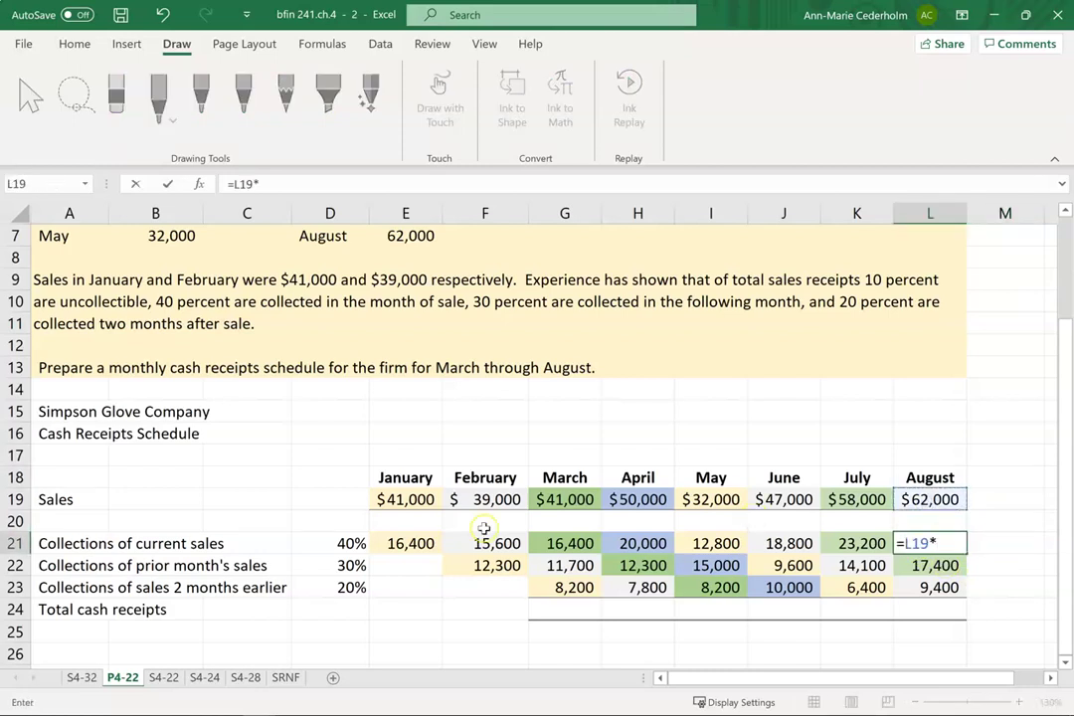
{"action": "left_click", "coordinate": [329, 545]}
{"action": "key", "text": "ctrl+Return"}
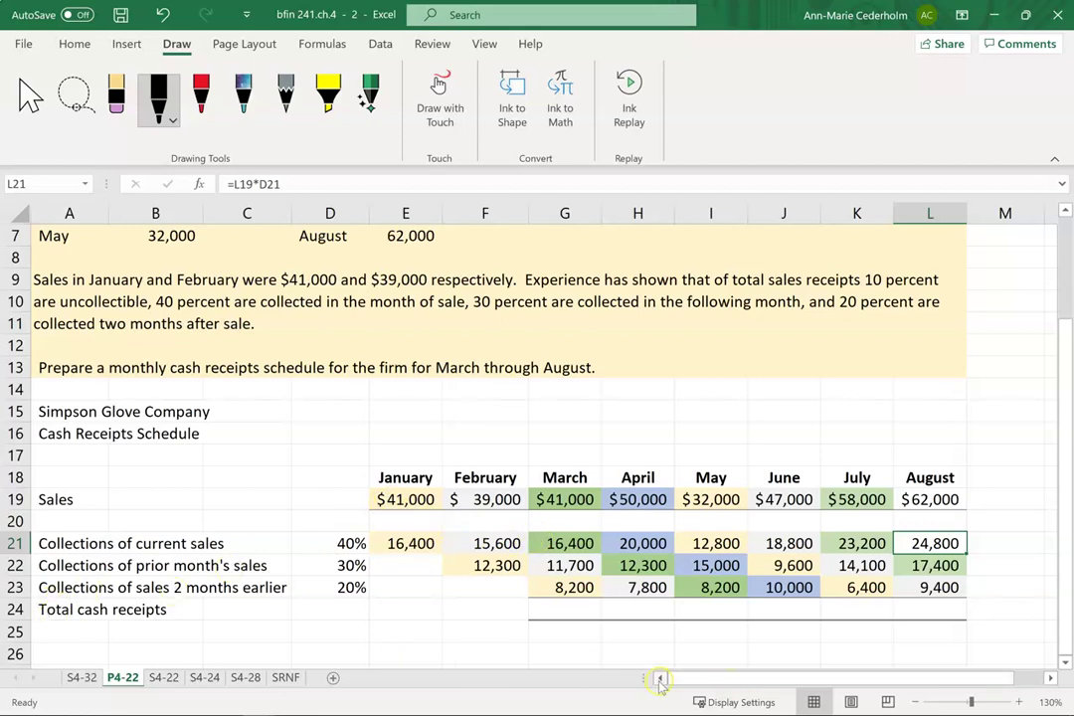
Step: Calculate March's total cash receipts in G24 by adding the three collection amounts G21, G22 and G23
{"action": "left_click", "coordinate": [579, 613]}
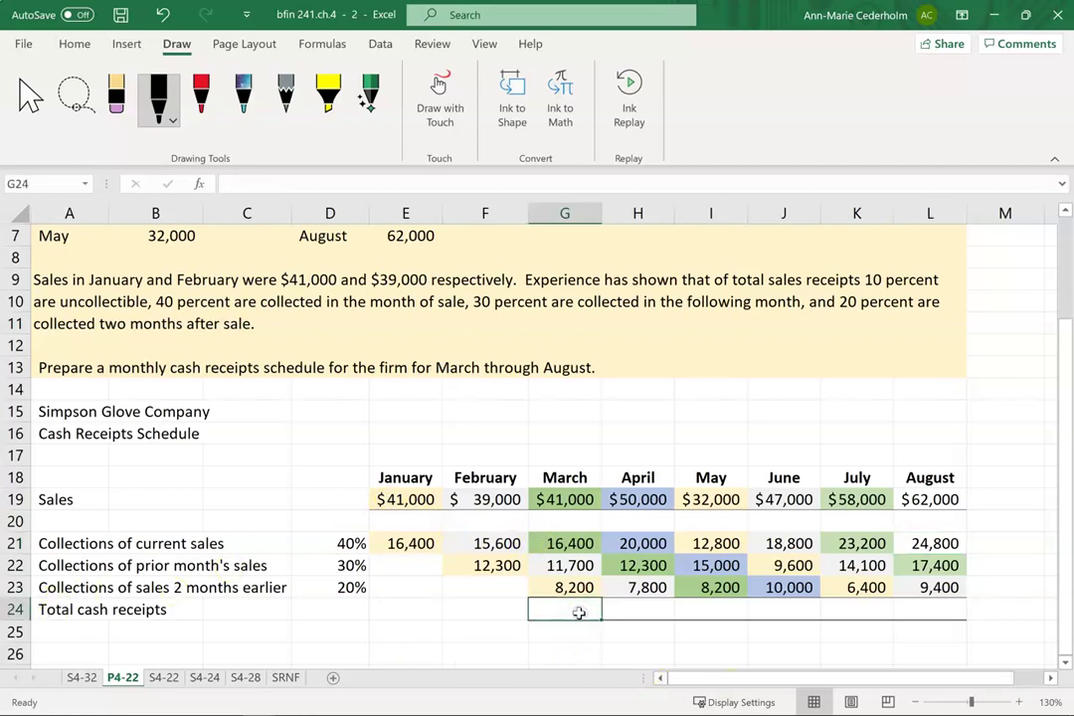
{"action": "type", "text": "="}
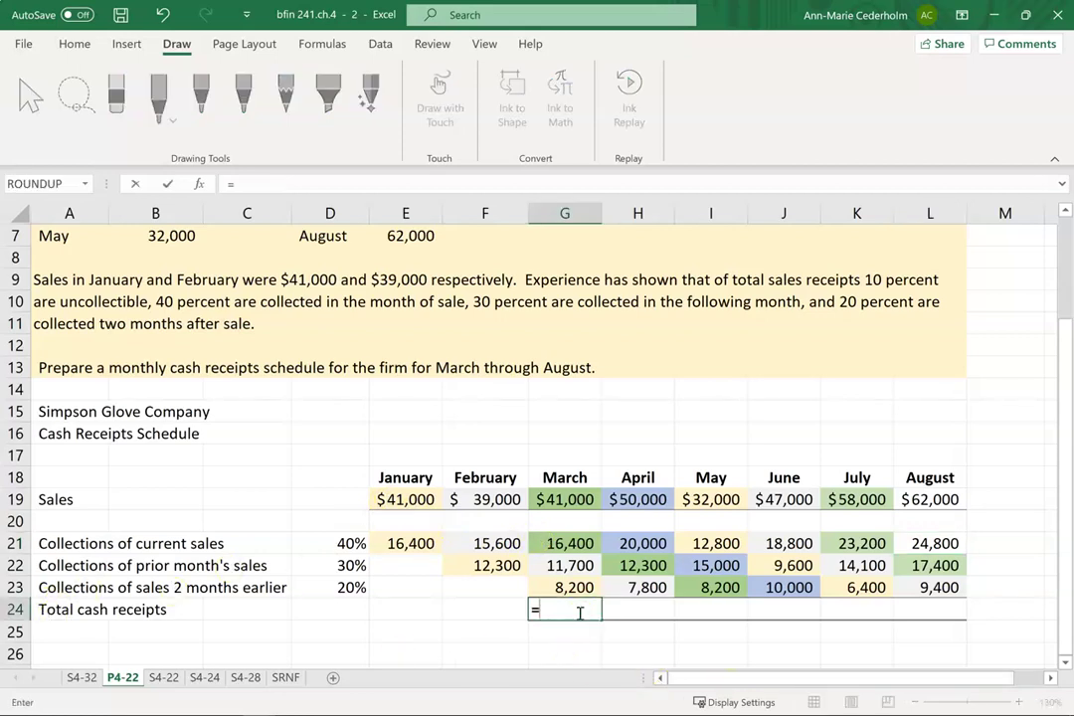
{"action": "left_click", "coordinate": [588, 544]}
{"action": "type", "text": "+"}
{"action": "left_click", "coordinate": [576, 565]}
{"action": "type", "text": "+"}
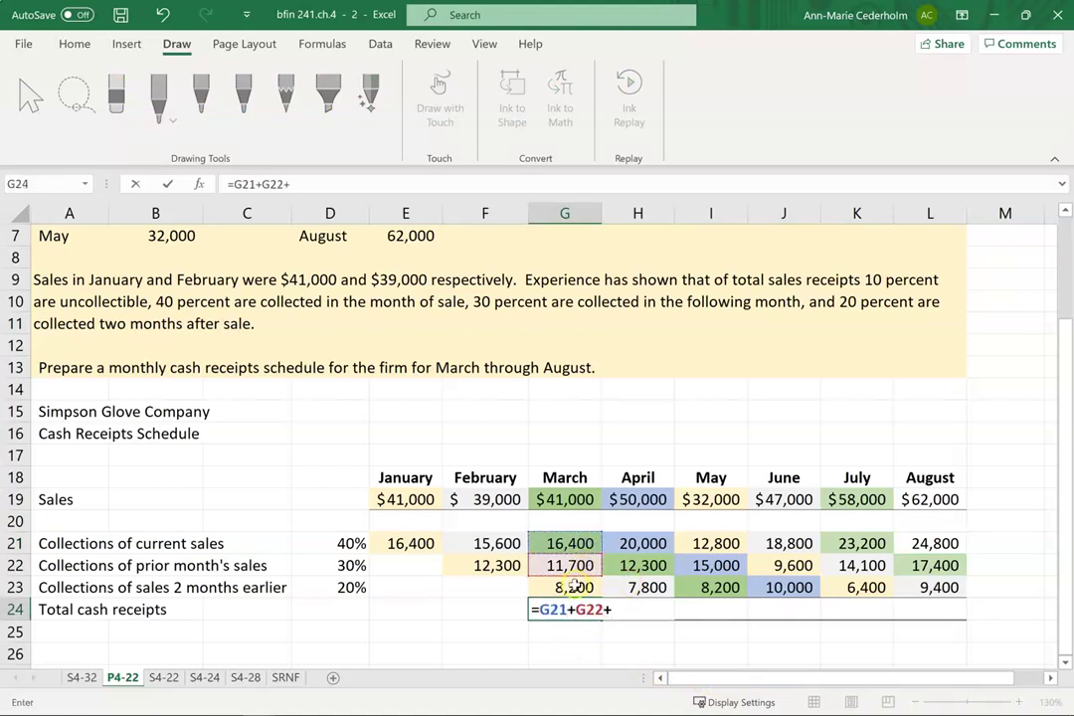
{"action": "left_click", "coordinate": [574, 586]}
{"action": "type", "text": "+"}
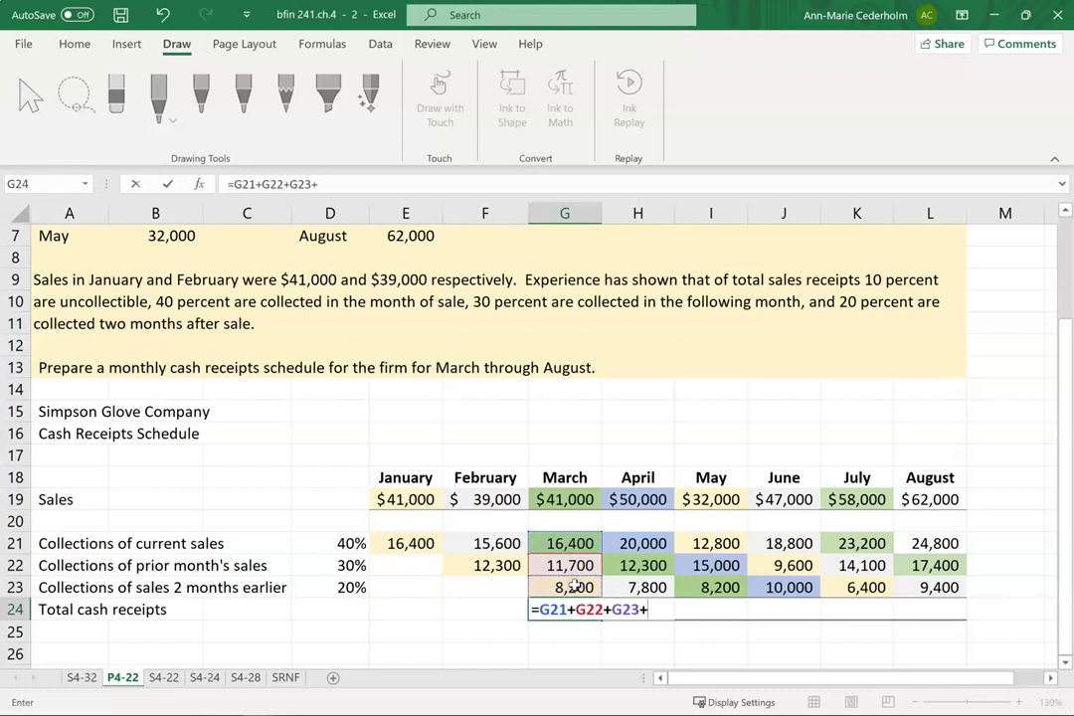
{"action": "key", "text": "Return"}
{"action": "key", "text": "Return"}
{"action": "key", "text": "Up"}
{"action": "left_click_drag", "start_coordinate": [541, 542], "coordinate": [550, 577]}
{"action": "left_click_drag", "start_coordinate": [482, 543], "coordinate": [468, 565]}
{"action": "left_click_drag", "start_coordinate": [399, 543], "coordinate": [447, 585]}
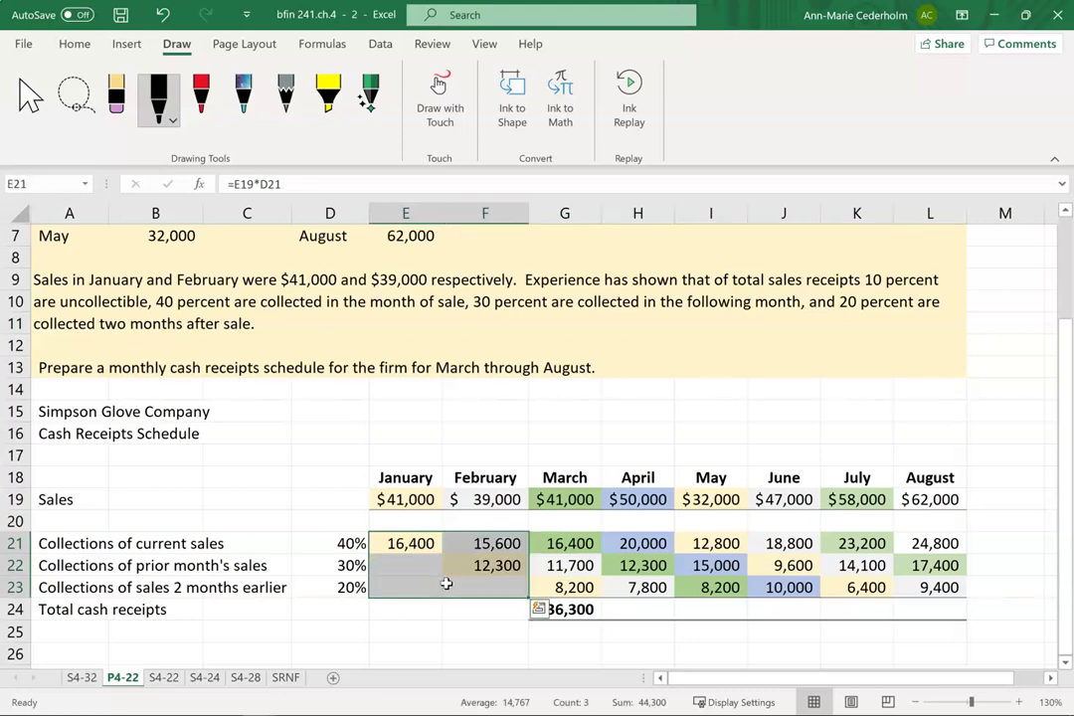
{"action": "left_click_drag", "start_coordinate": [249, 481], "coordinate": [329, 484]}
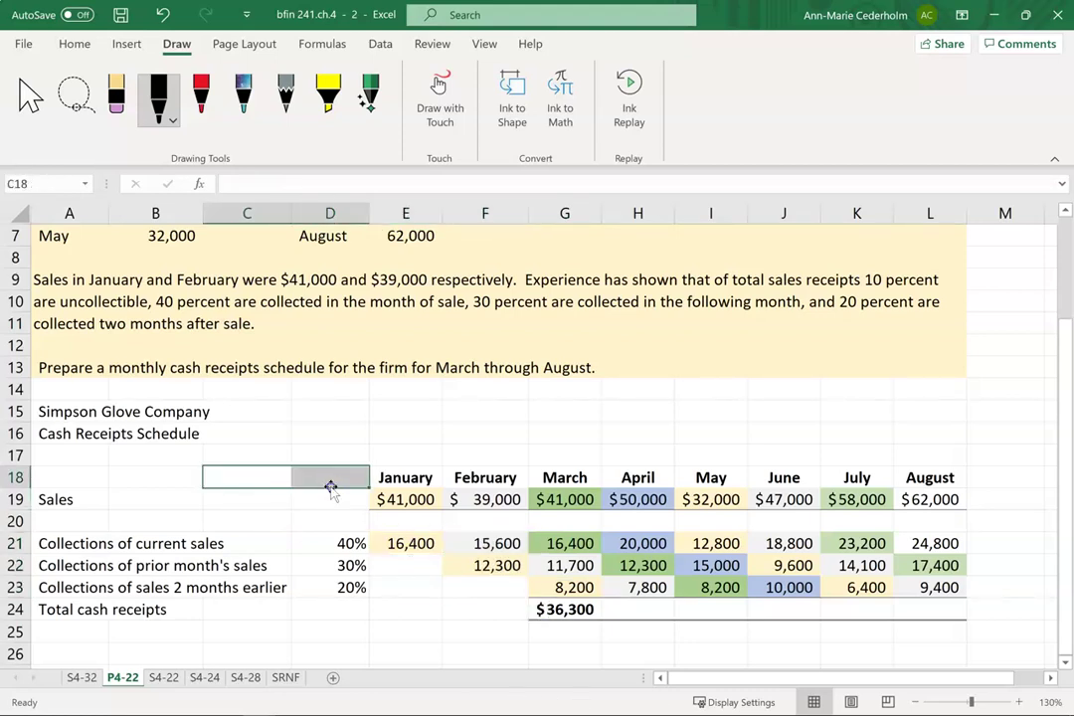
Step: Total April's cash receipts in H24 with a SUM of the collections in H21:H23
{"action": "left_click", "coordinate": [634, 608]}
{"action": "type", "text": "=sum("}
{"action": "left_click_drag", "start_coordinate": [638, 587], "coordinate": [637, 543]}
{"action": "key", "text": "ctrl+Return"}
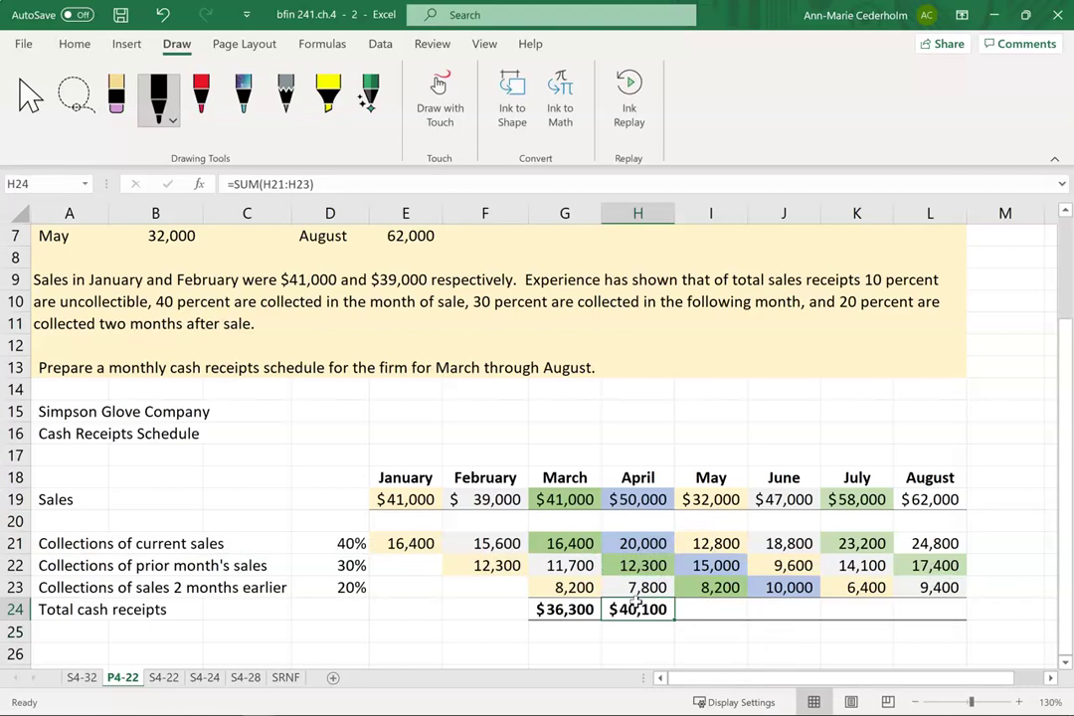
Step: Copy April's total cash receipts formula from H24 across May through August in I24:L24, and select all the monthly totals
{"action": "left_click", "coordinate": [624, 610]}
{"action": "left_click_drag", "start_coordinate": [677, 621], "coordinate": [936, 619]}
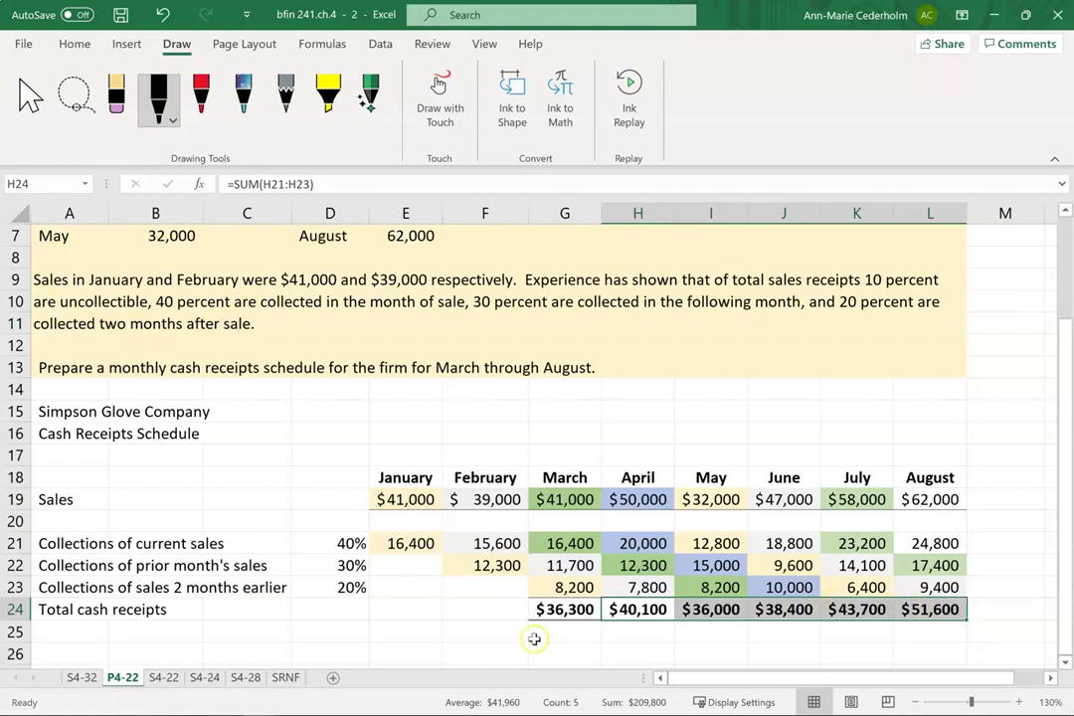
{"action": "left_click_drag", "start_coordinate": [585, 612], "coordinate": [903, 614]}
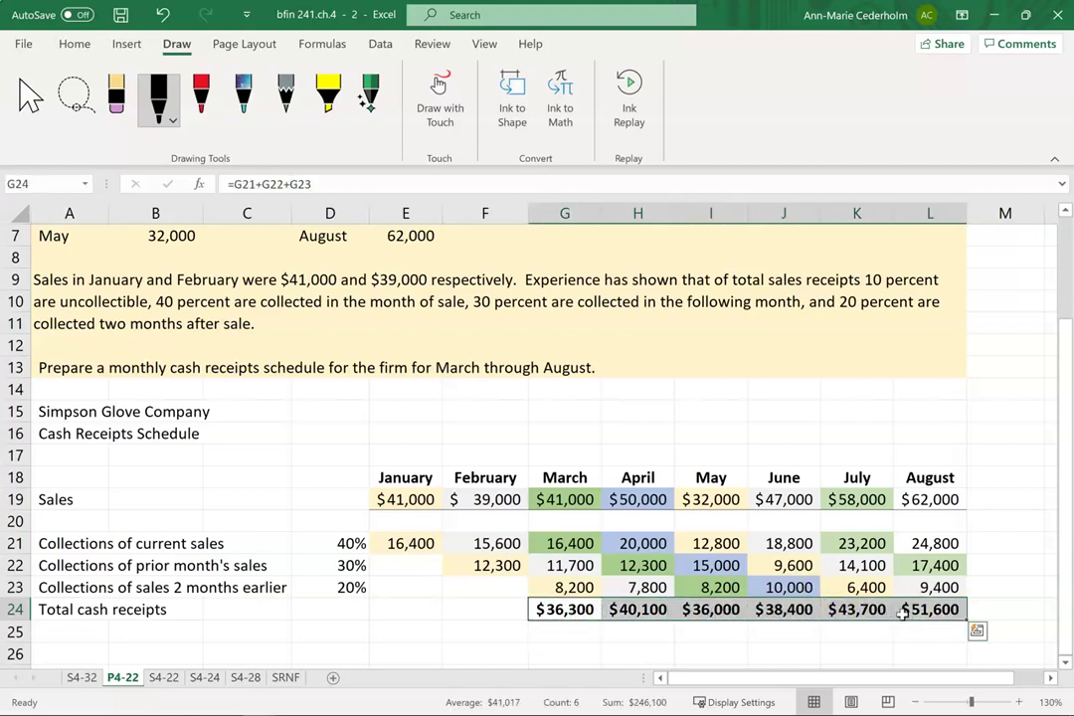